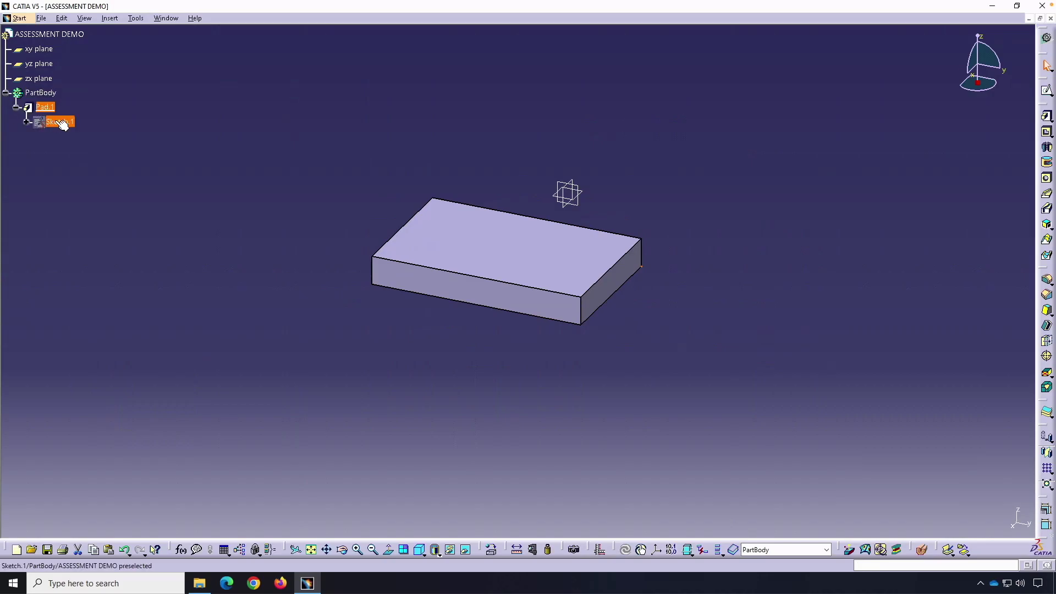
Step: Draw an open L-shaped profile inside the Sketch.1 rectangle, running from its right edge to its bottom edge
{"action": "left_click", "coordinate": [1047, 195]}
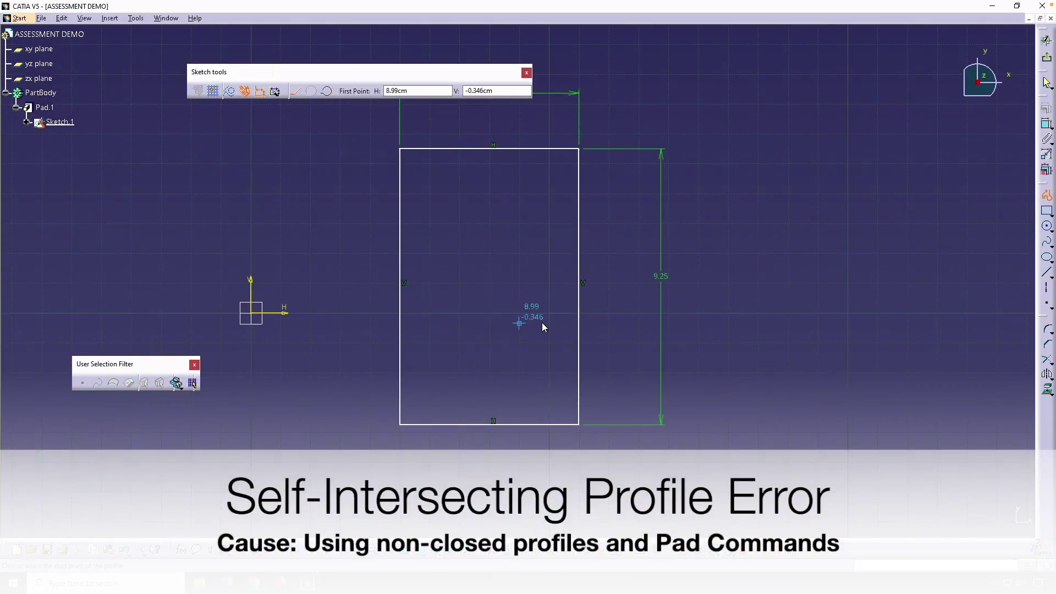
{"action": "left_click", "coordinate": [578, 306]}
{"action": "left_click", "coordinate": [482, 306]}
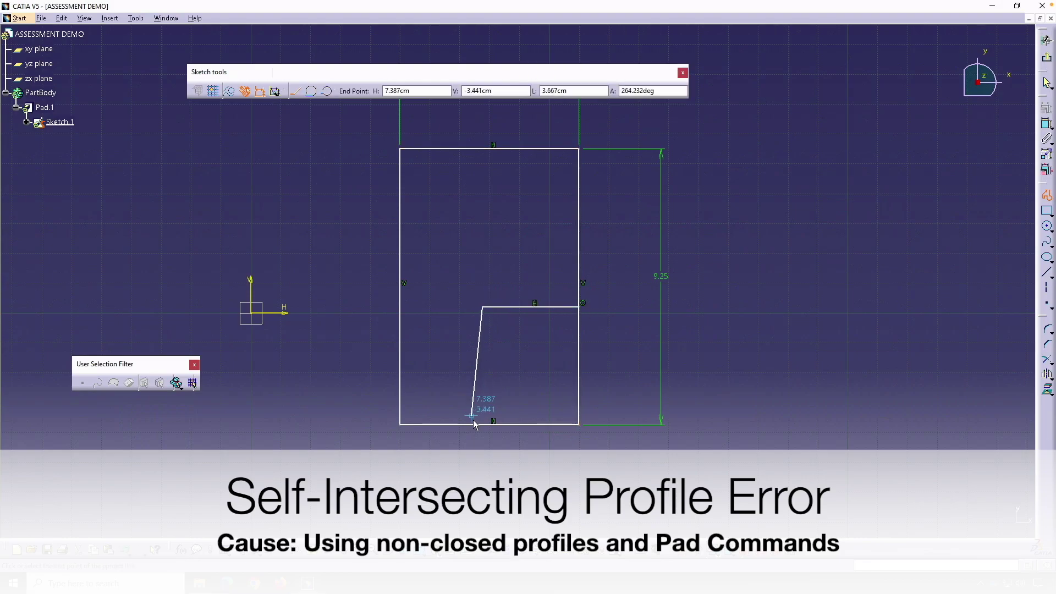
{"action": "double_click", "coordinate": [483, 424]}
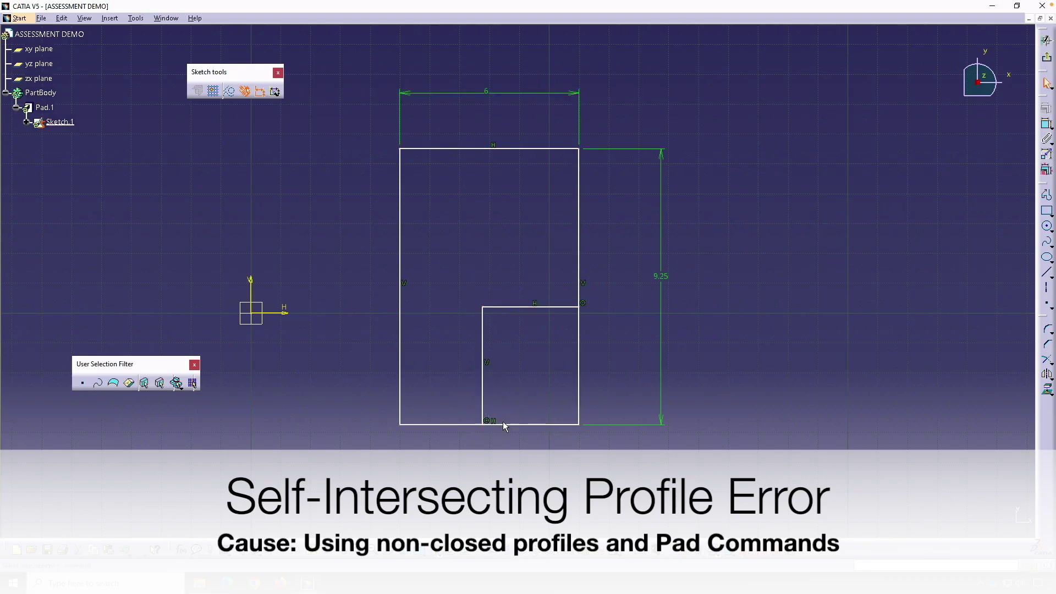
Step: Exit the sketch, read the update diagnosis for Pad.1 and dismiss it
{"action": "left_click", "coordinate": [1046, 40]}
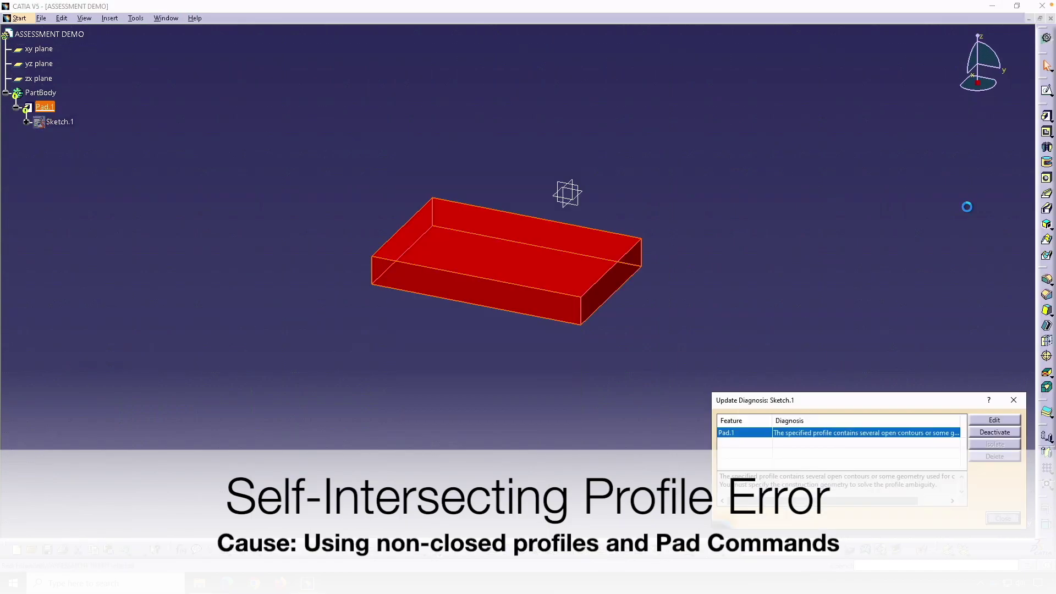
{"action": "left_click_drag", "start_coordinate": [803, 477], "coordinate": [910, 483]}
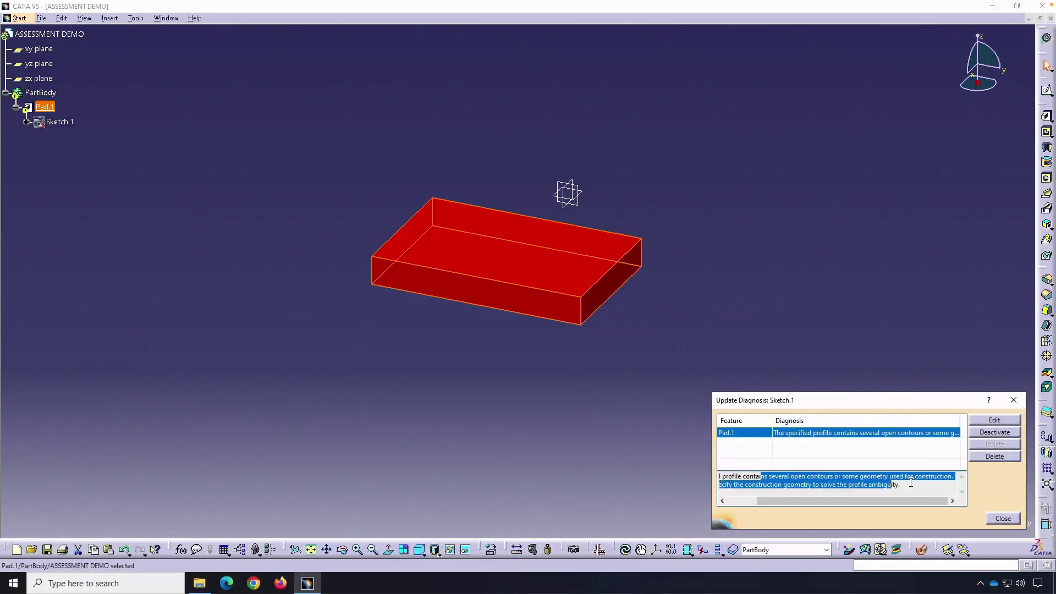
{"action": "key", "text": "Escape"}
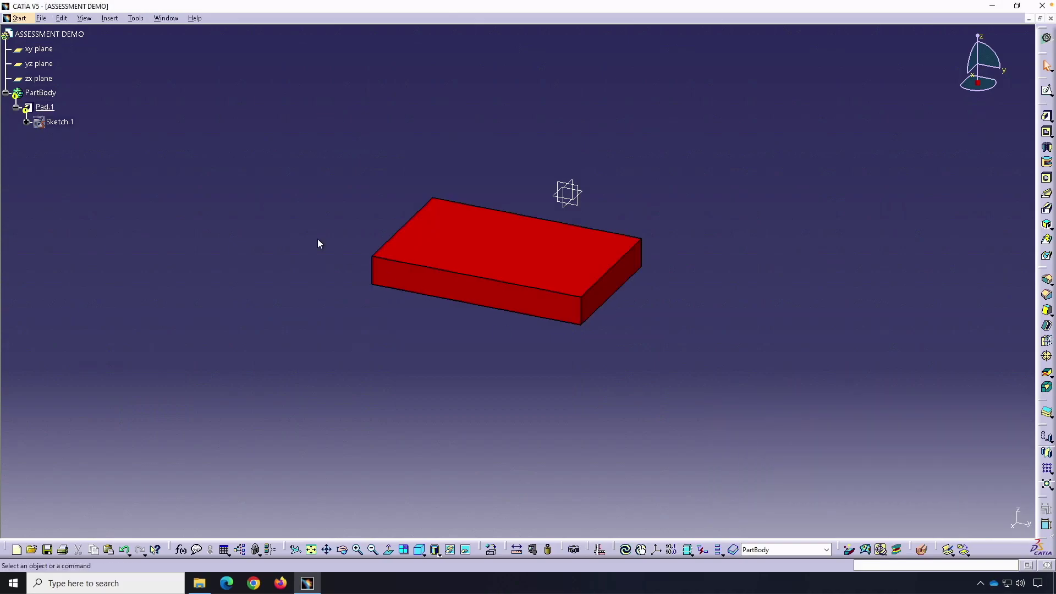
Step: Reopen Sketch.1, delete the two inner lines and exit the sketch so the pad updates
{"action": "double_click", "coordinate": [68, 122]}
{"action": "left_click", "coordinate": [537, 307]}
{"action": "left_click", "coordinate": [483, 330], "text": "ctrl"}
{"action": "right_click", "coordinate": [484, 309]}
{"action": "left_click", "coordinate": [512, 497]}
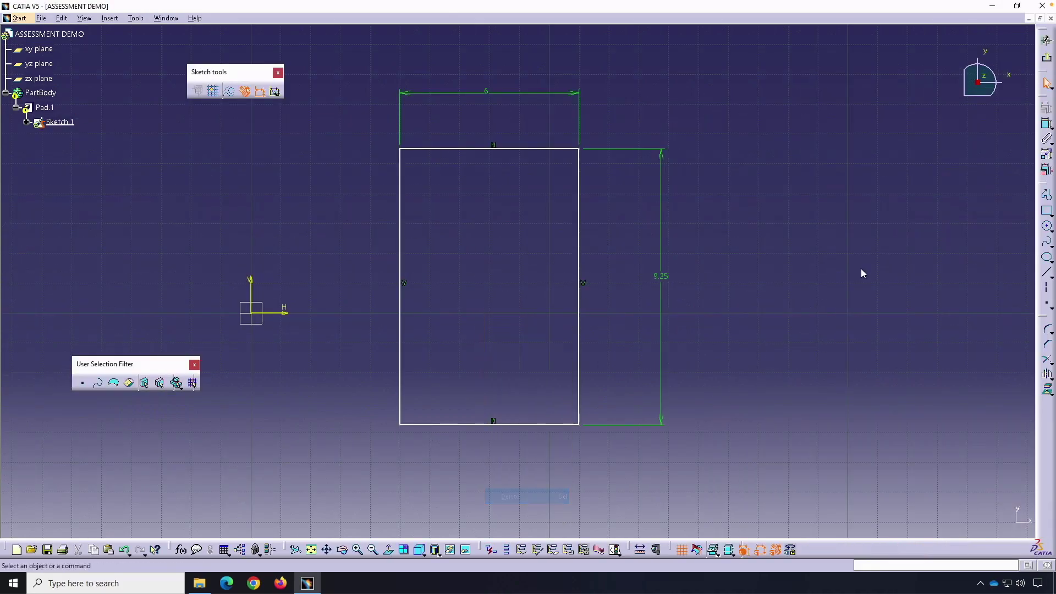
{"action": "left_click", "coordinate": [1047, 57]}
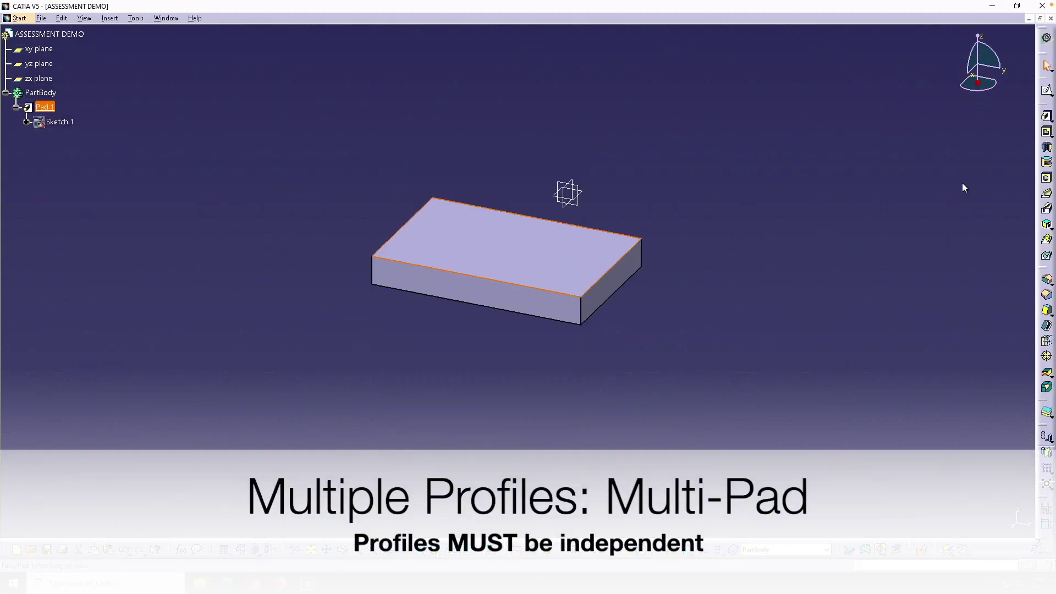
Step: Start a sketch on the plate's top face and draw a rectangle overlapping its lower-right corner
{"action": "left_click", "coordinate": [1045, 91]}
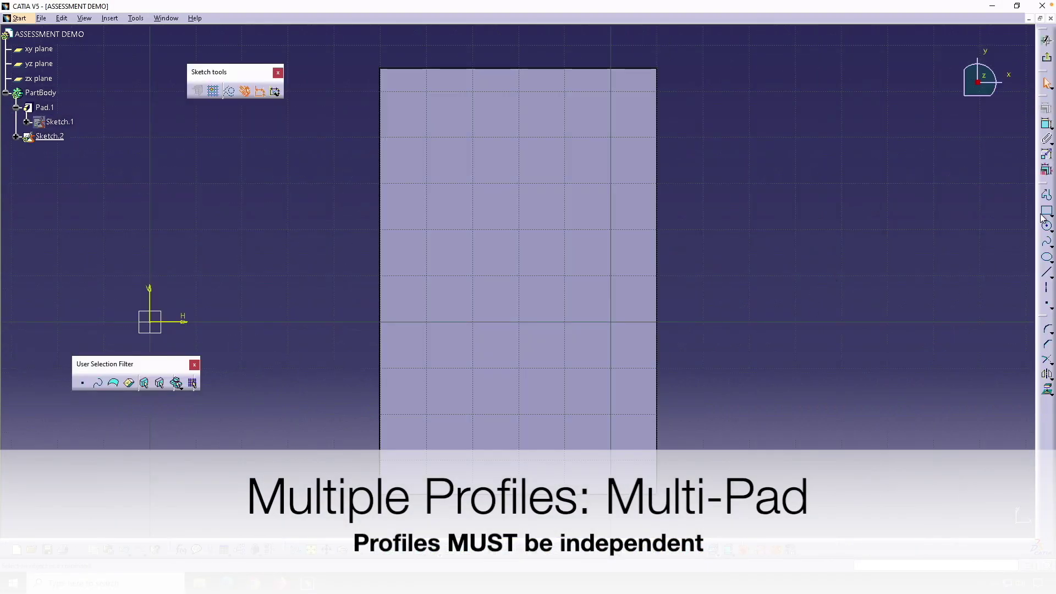
{"action": "left_click", "coordinate": [1044, 212]}
{"action": "left_click", "coordinate": [715, 505]}
{"action": "left_click", "coordinate": [556, 329]}
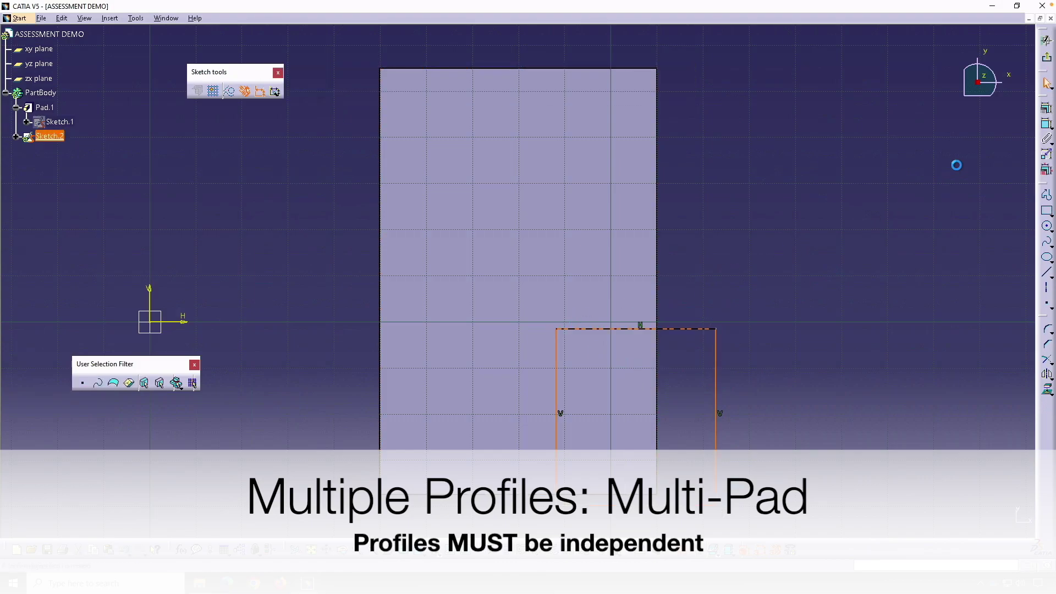
Step: Dimension the new rectangle to a height of 4 cm and a width of 3.5 cm
{"action": "left_click", "coordinate": [715, 381]}
{"action": "left_click", "coordinate": [751, 381]}
{"action": "double_click", "coordinate": [752, 380]}
{"action": "type", "text": "4"}
{"action": "key", "text": "Return"}
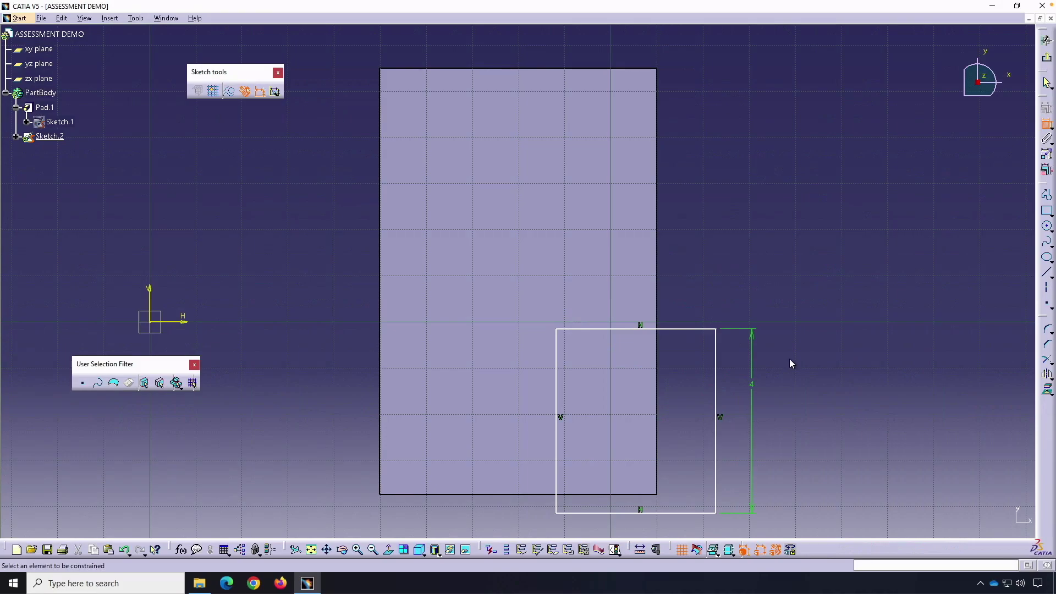
{"action": "left_click", "coordinate": [685, 328]}
{"action": "left_click", "coordinate": [697, 287]}
{"action": "double_click", "coordinate": [697, 287]}
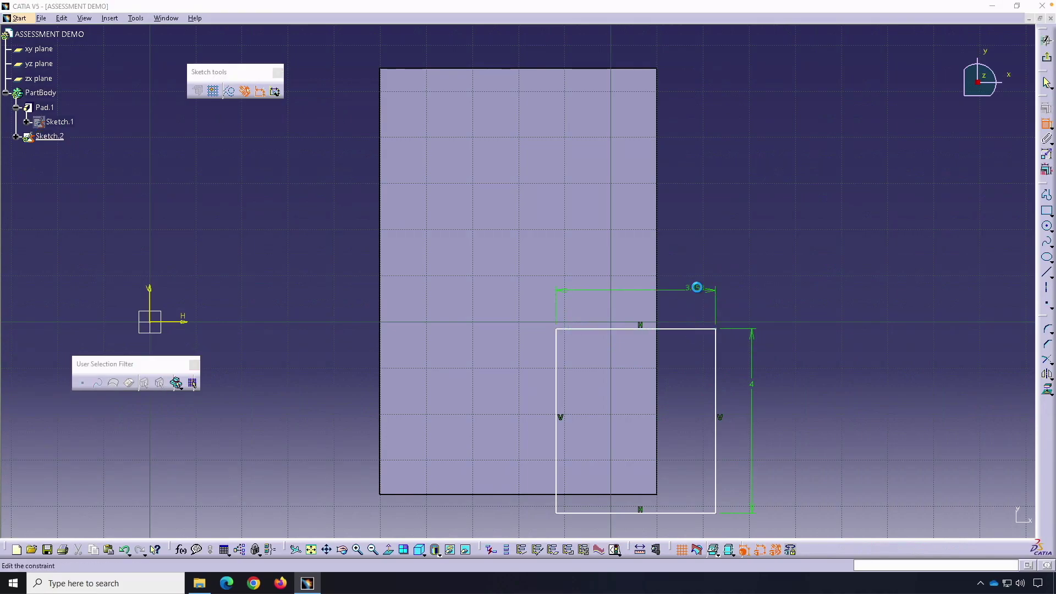
{"action": "type", "text": "3.5"}
{"action": "key", "text": "Return"}
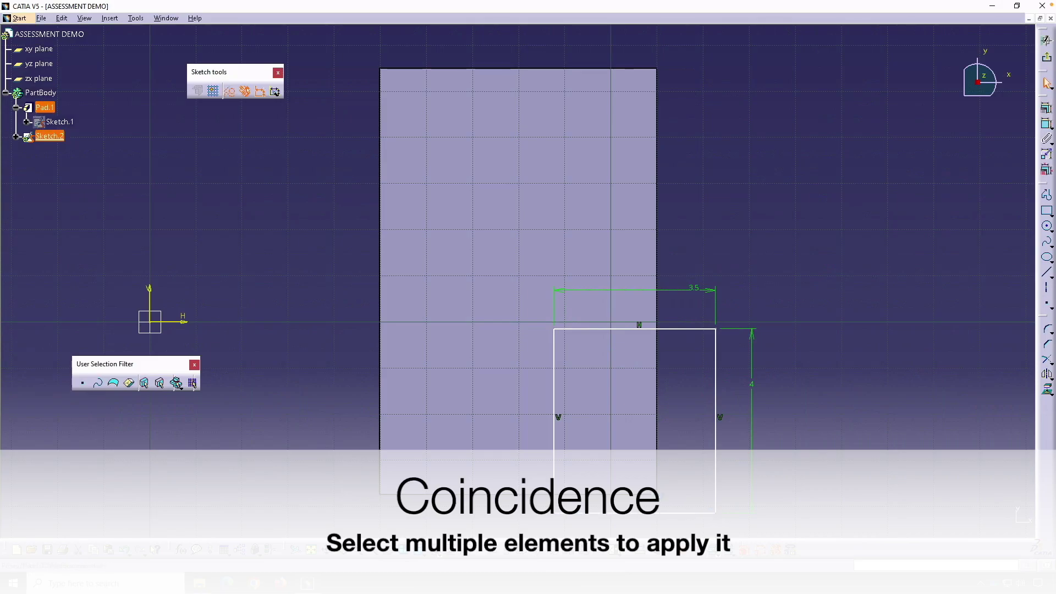
Step: Apply a coincidence constraint between the rectangle's lower-right corner and the matching corner of the plate
{"action": "left_click", "coordinate": [1046, 108]}
{"action": "left_click", "coordinate": [859, 235]}
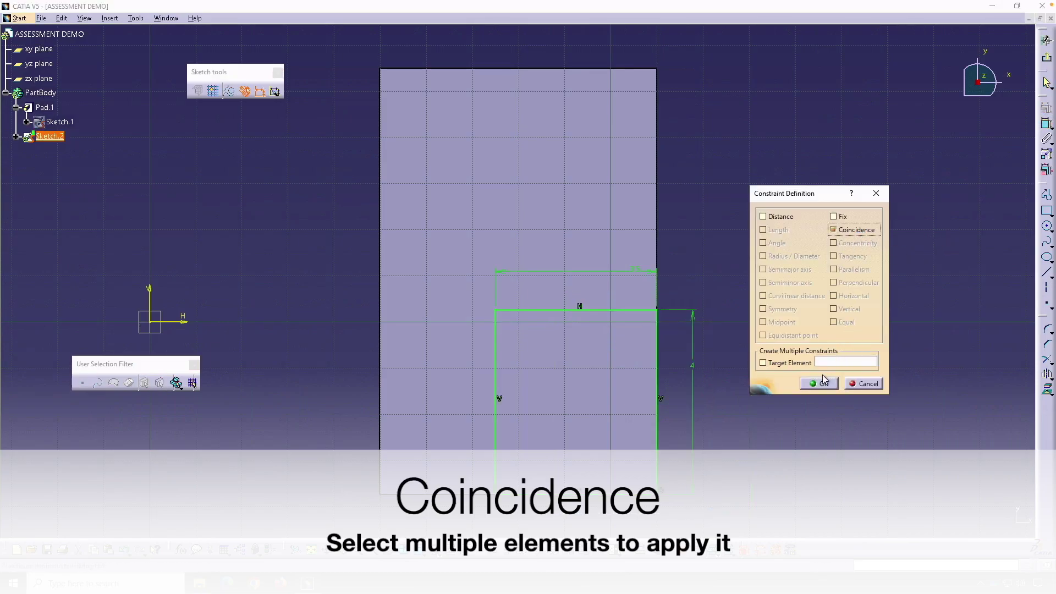
{"action": "left_click", "coordinate": [819, 383]}
Step: Draw a second rectangle overlapping the upper-left corner of the plate
{"action": "left_click", "coordinate": [1046, 210]}
{"action": "left_click", "coordinate": [345, 55]}
{"action": "left_click", "coordinate": [462, 211]}
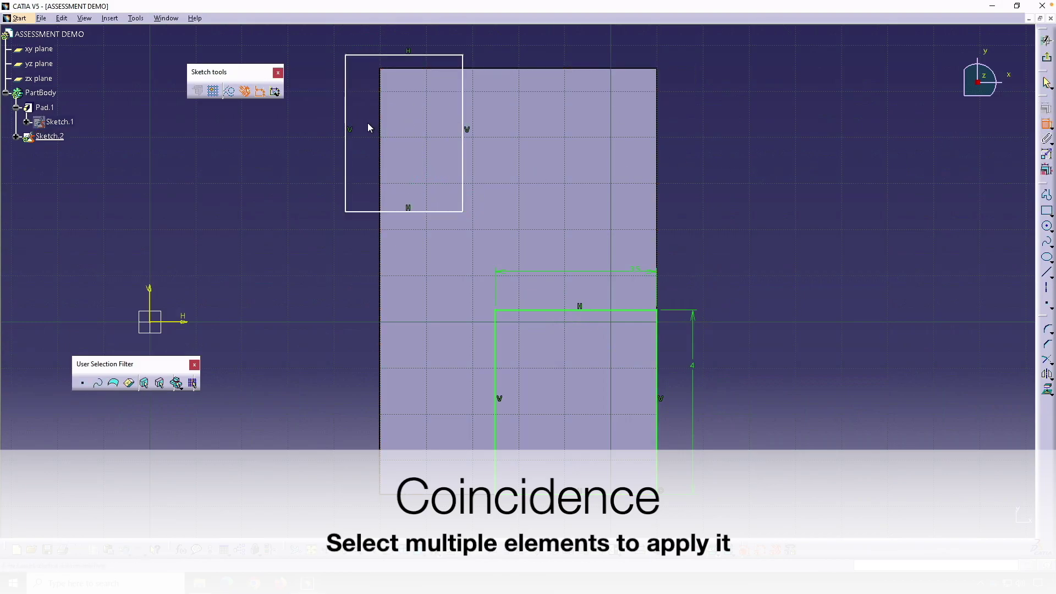
Step: Dimension the second rectangle to a height of 4.25 cm and a width of 3 cm
{"action": "left_click", "coordinate": [347, 121]}
{"action": "left_click", "coordinate": [322, 120]}
{"action": "double_click", "coordinate": [321, 121]}
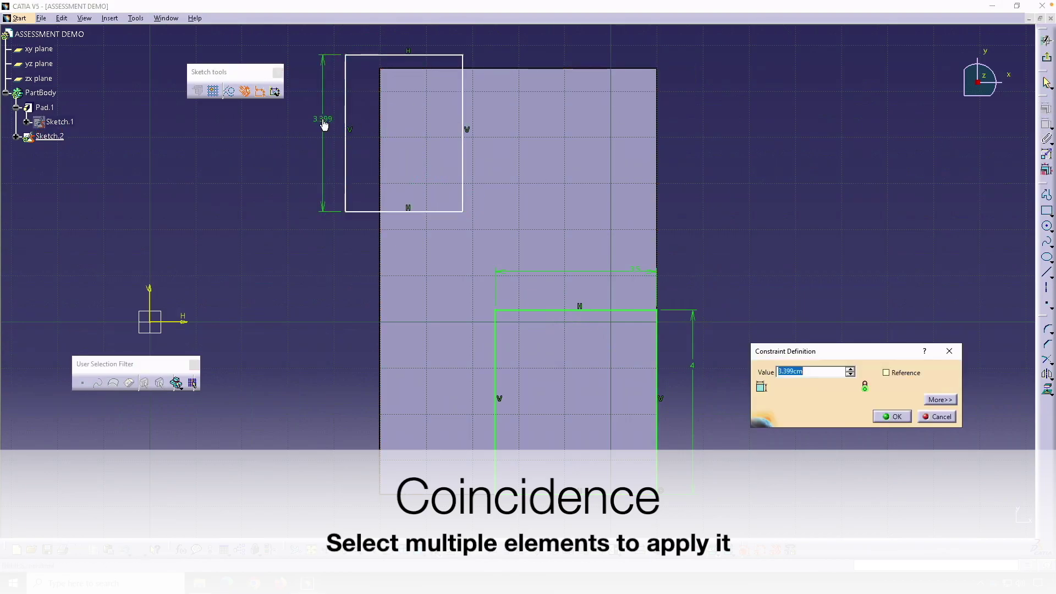
{"action": "type", "text": "4.25"}
{"action": "key", "text": "Return"}
{"action": "left_click", "coordinate": [385, 211]}
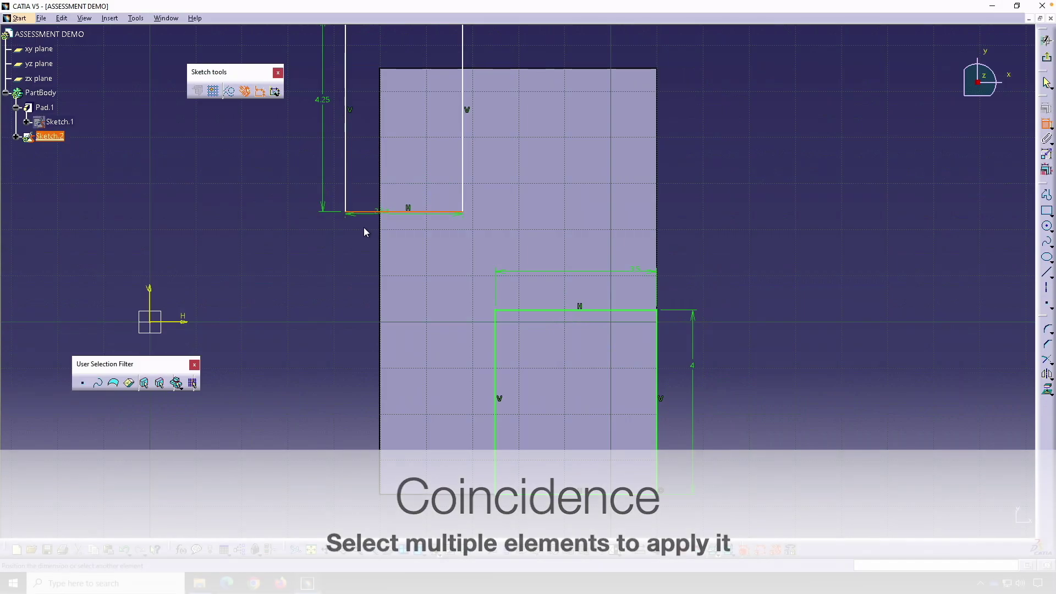
{"action": "left_click", "coordinate": [346, 256]}
{"action": "double_click", "coordinate": [347, 259]}
{"action": "key", "text": "Return"}
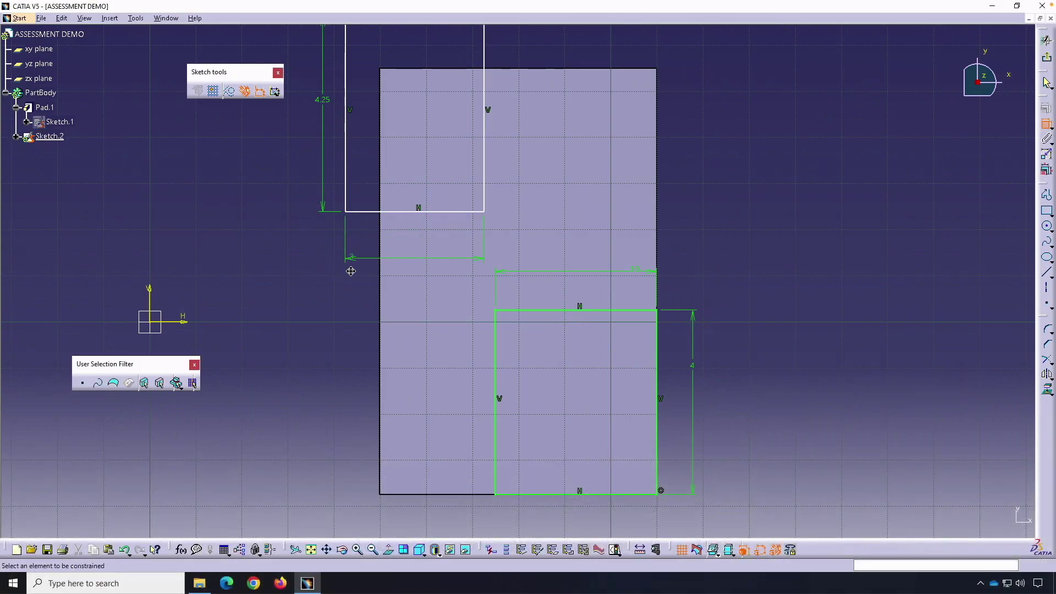
Step: Make the second rectangle's upper-left corner coincident with the plate's corner and exit the sketch
{"action": "middle_click_drag", "start_coordinate": [380, 134], "coordinate": [378, 192]}
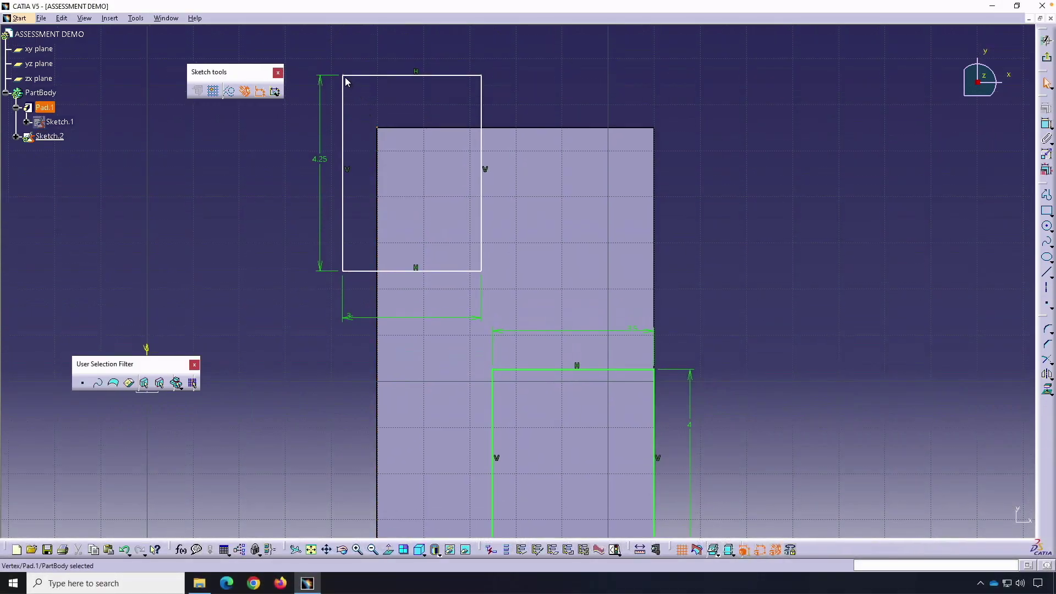
{"action": "left_click", "coordinate": [1046, 106]}
{"action": "left_click", "coordinate": [798, 228]}
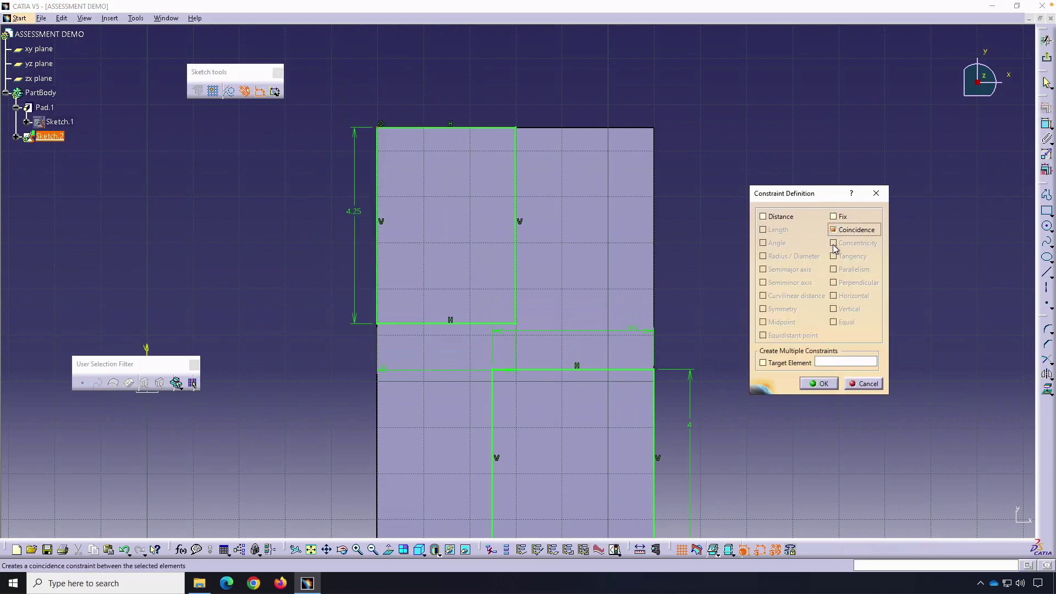
{"action": "left_click", "coordinate": [826, 383]}
{"action": "left_click", "coordinate": [1046, 40]}
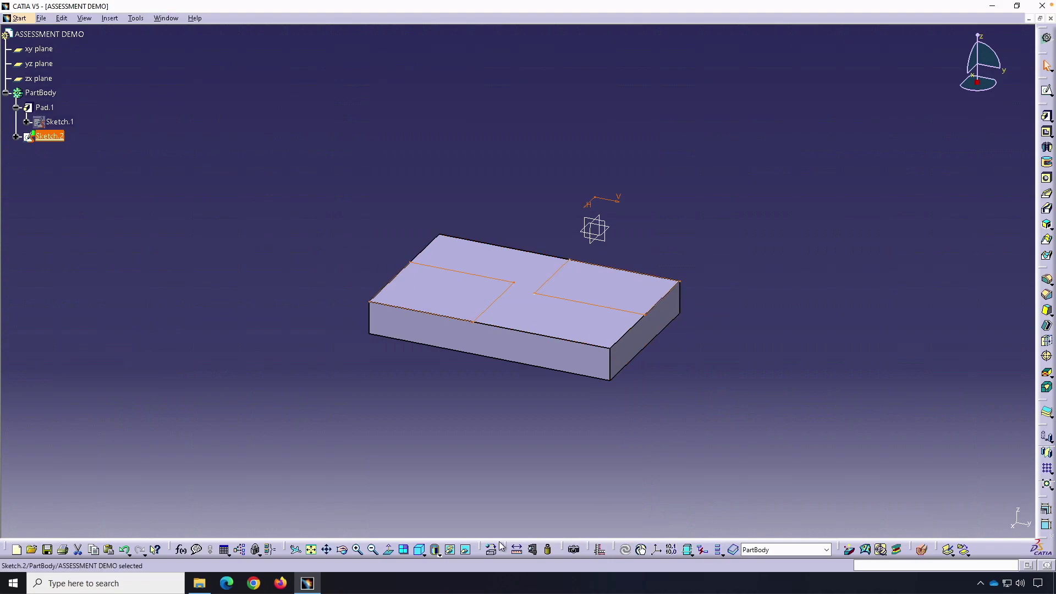
Step: Switch to the isometric view and try extruding Sketch.2 with an ordinary Pad
{"action": "left_click", "coordinate": [420, 550]}
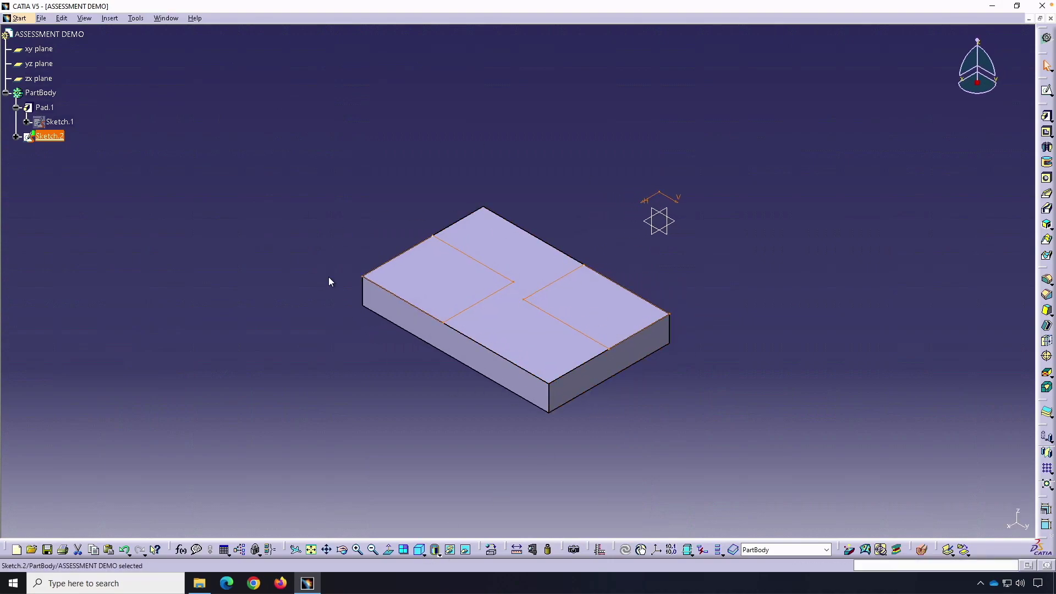
{"action": "left_click", "coordinate": [740, 221]}
{"action": "left_click", "coordinate": [1046, 115]}
{"action": "left_click", "coordinate": [65, 138]}
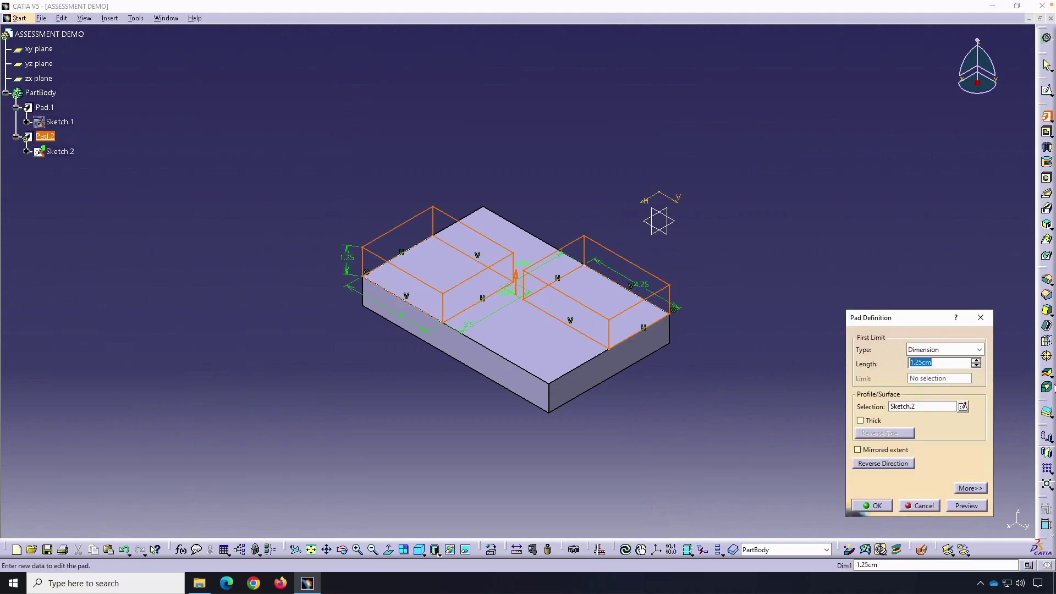
{"action": "left_click", "coordinate": [922, 506]}
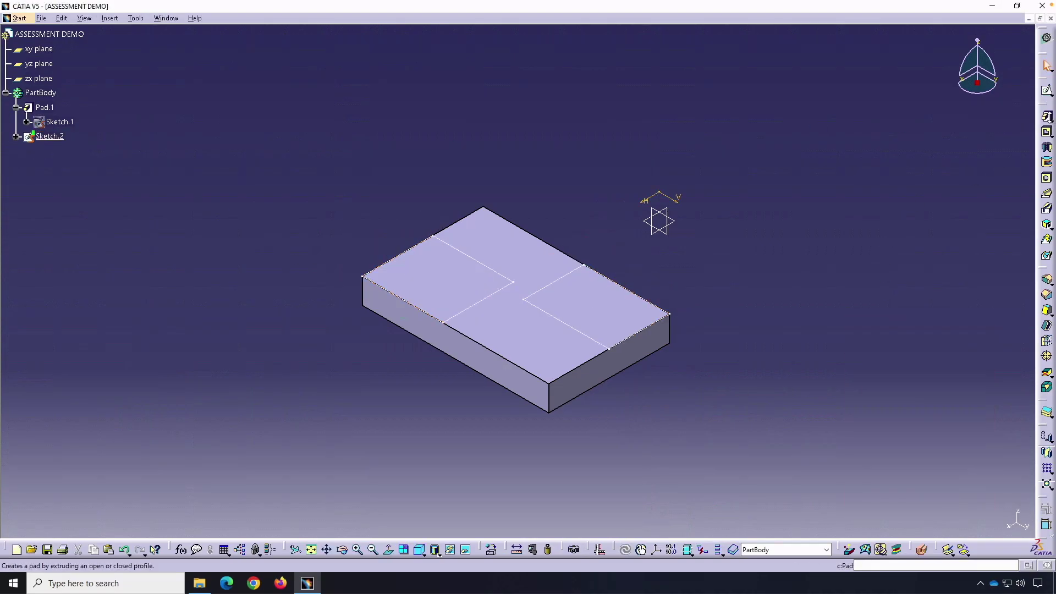
Step: Create a Multi-Pad from Sketch.2 with a length of 2.75+1.25 cm for the first extrusion domain
{"action": "left_click", "coordinate": [1029, 127]}
{"action": "left_click", "coordinate": [51, 136]}
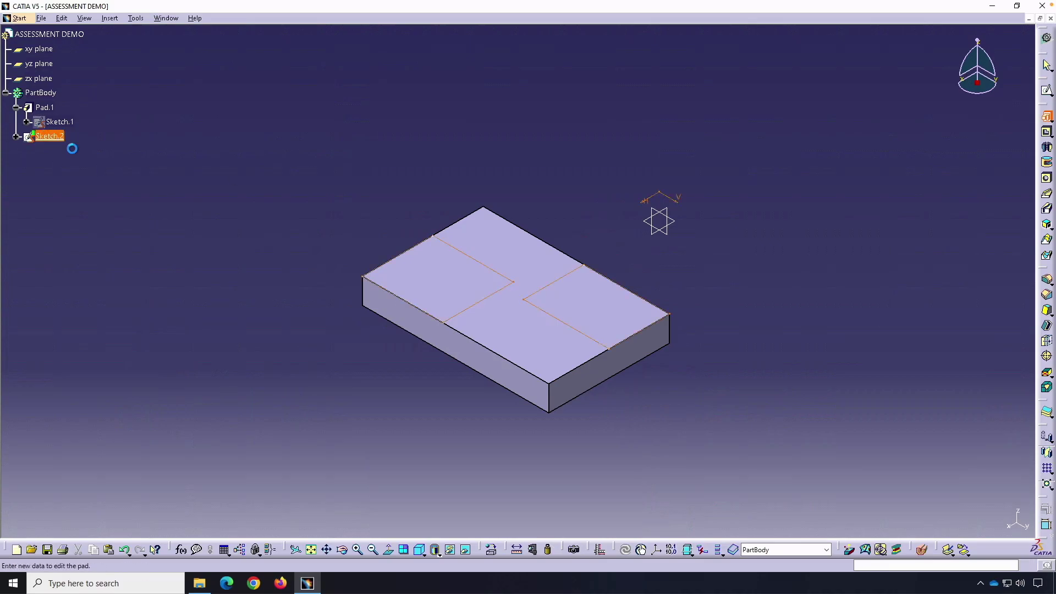
{"action": "left_click", "coordinate": [823, 313]}
{"action": "left_click_drag", "start_coordinate": [856, 258], "coordinate": [820, 260]}
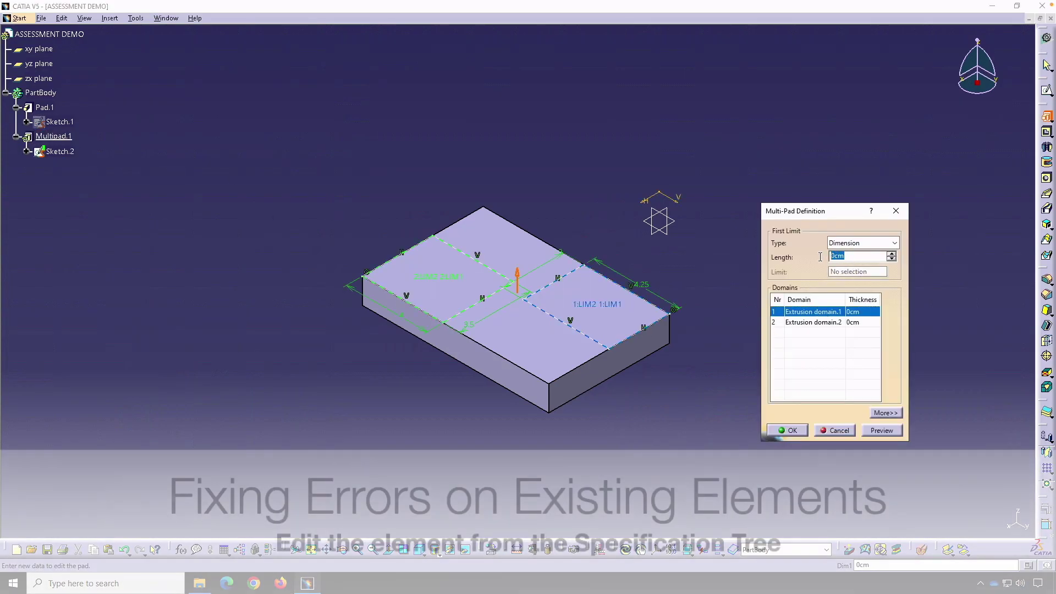
{"action": "type", "text": "2.75+1.25"}
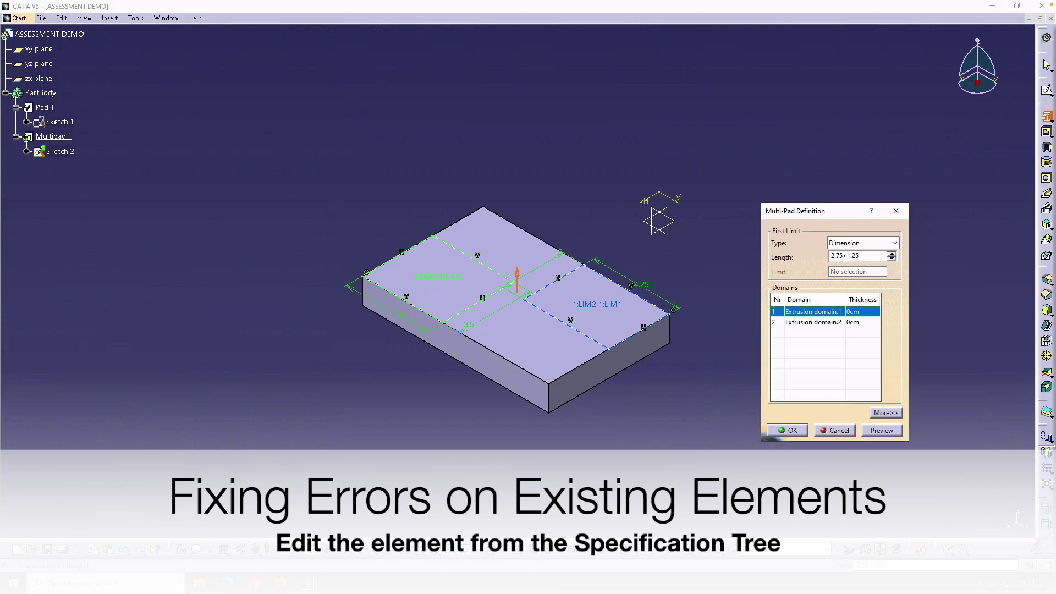
{"action": "key", "text": "Return"}
Step: Edit the Multi-Pad and set the first extrusion domain's length to 2.75-1.25 cm
{"action": "double_click", "coordinate": [68, 152]}
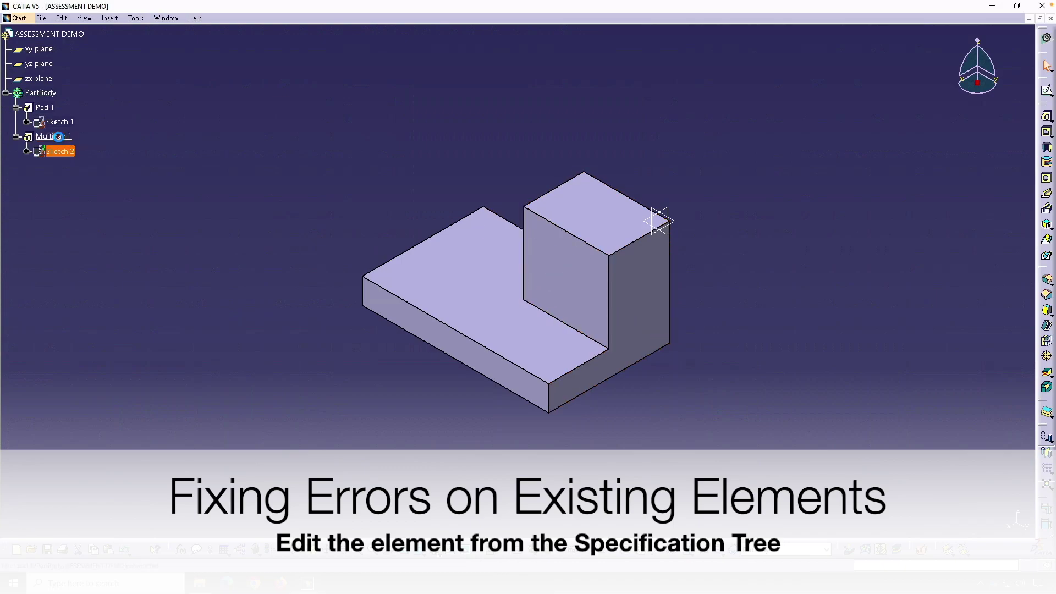
{"action": "left_click", "coordinate": [855, 316]}
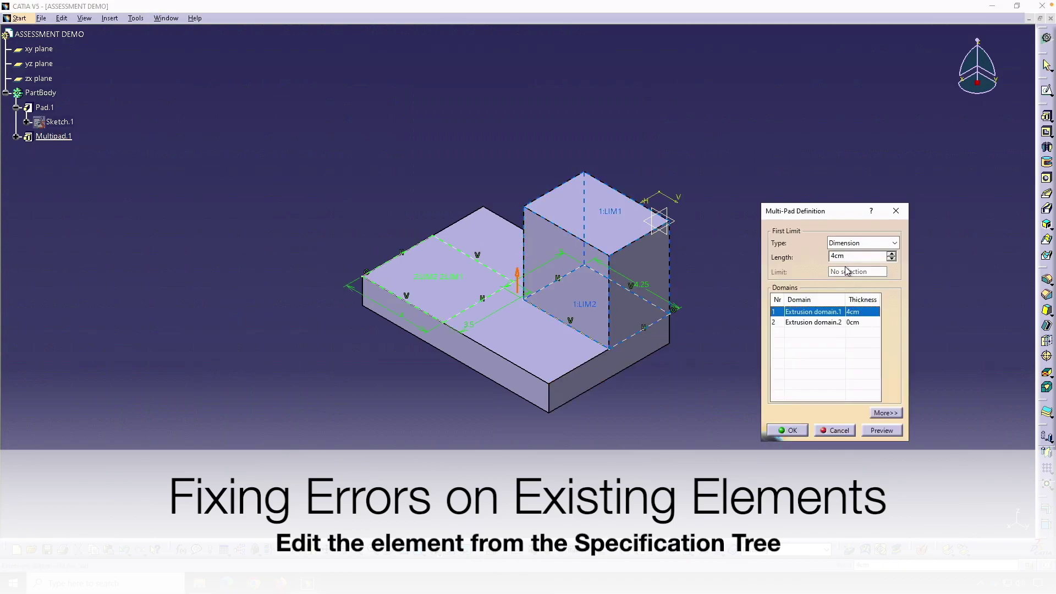
{"action": "type", "text": "2.5"}
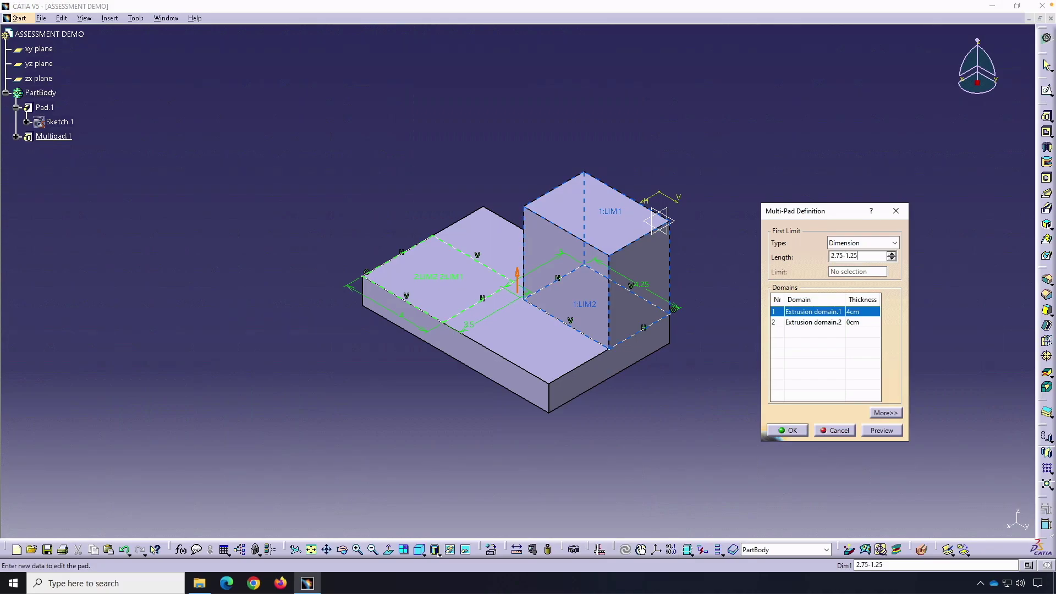
{"action": "key", "text": "Return"}
Step: Edit the Multi-Pad again and give the second extrusion domain its own length to raise that block
{"action": "double_click", "coordinate": [545, 324]}
{"action": "left_click", "coordinate": [855, 322]}
{"action": "double_click", "coordinate": [852, 255]}
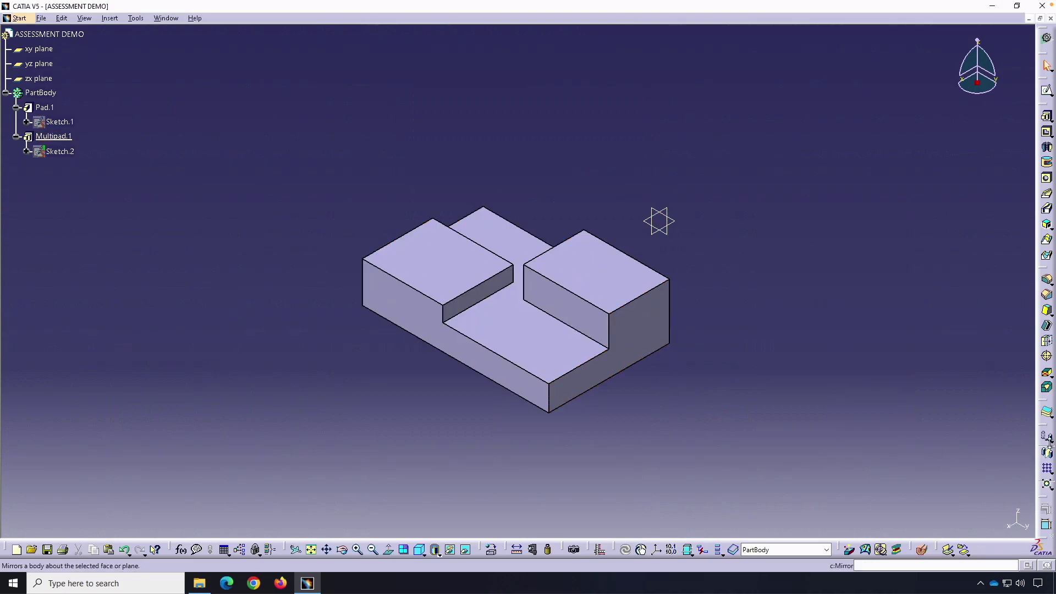
{"action": "left_click", "coordinate": [1046, 438]}
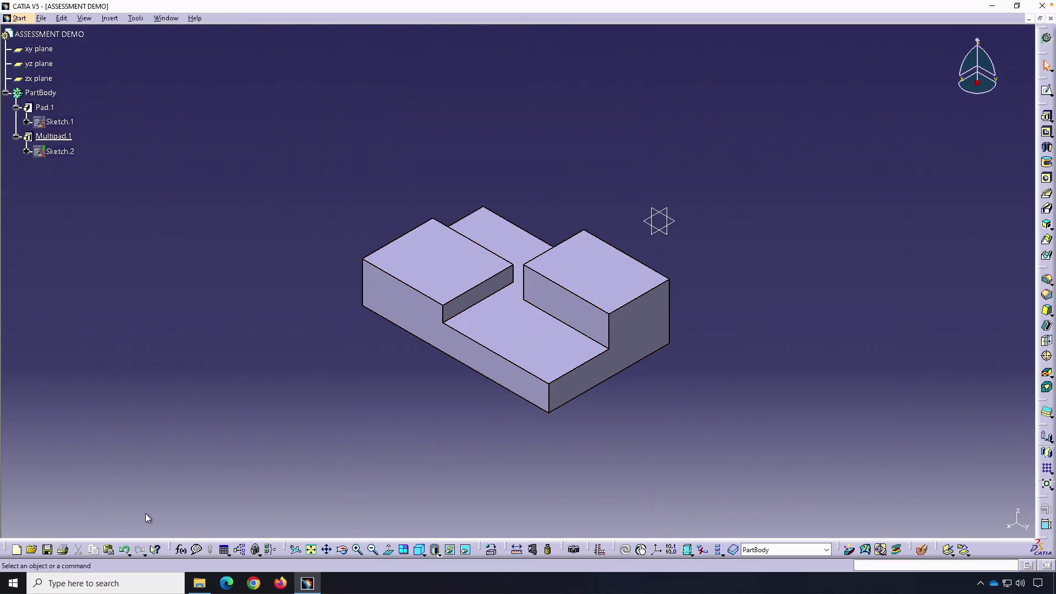
Step: Switch to File Explorer and open the title block CATDrawing file
{"action": "left_click", "coordinate": [199, 583]}
{"action": "double_click", "coordinate": [252, 169]}
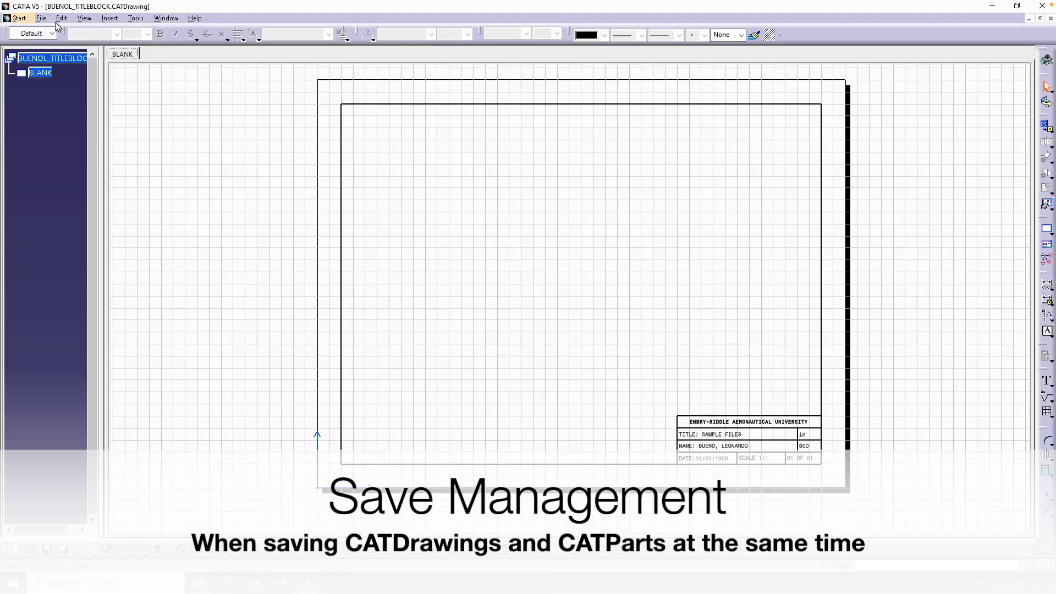
Step: Save the part as ASSESSMENT DEMO.CATPart and the title block drawing as ASSESSMENT DEMO through Save Management
{"action": "left_click", "coordinate": [42, 18]}
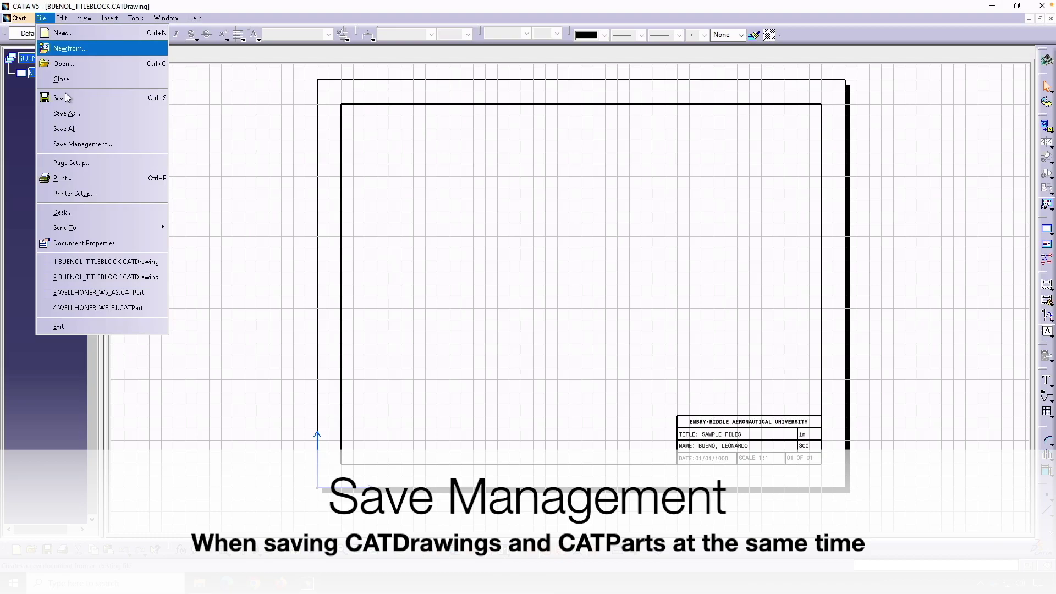
{"action": "left_click", "coordinate": [86, 144]}
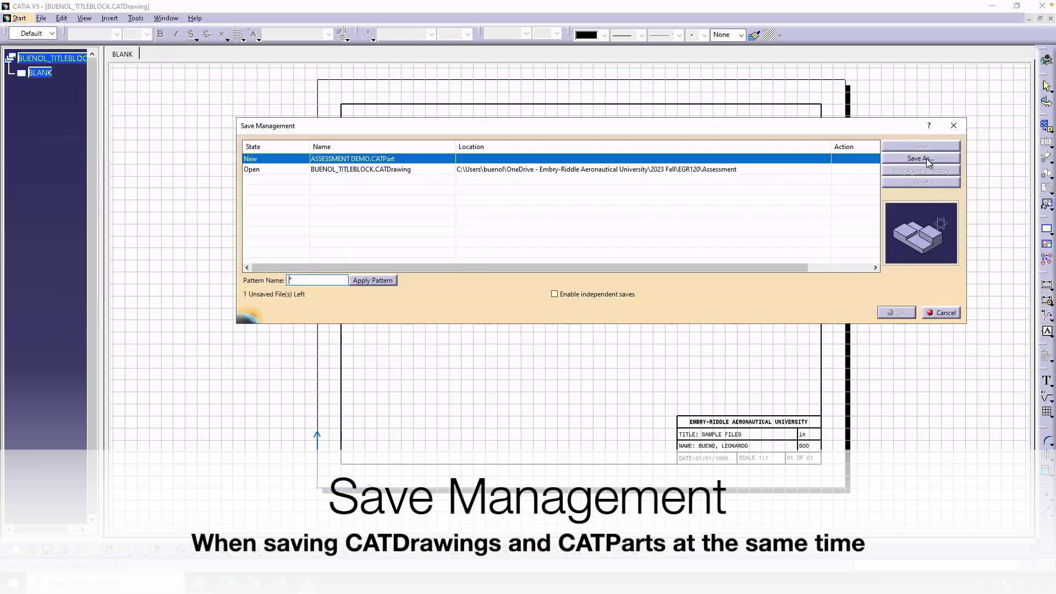
{"action": "left_click", "coordinate": [920, 159]}
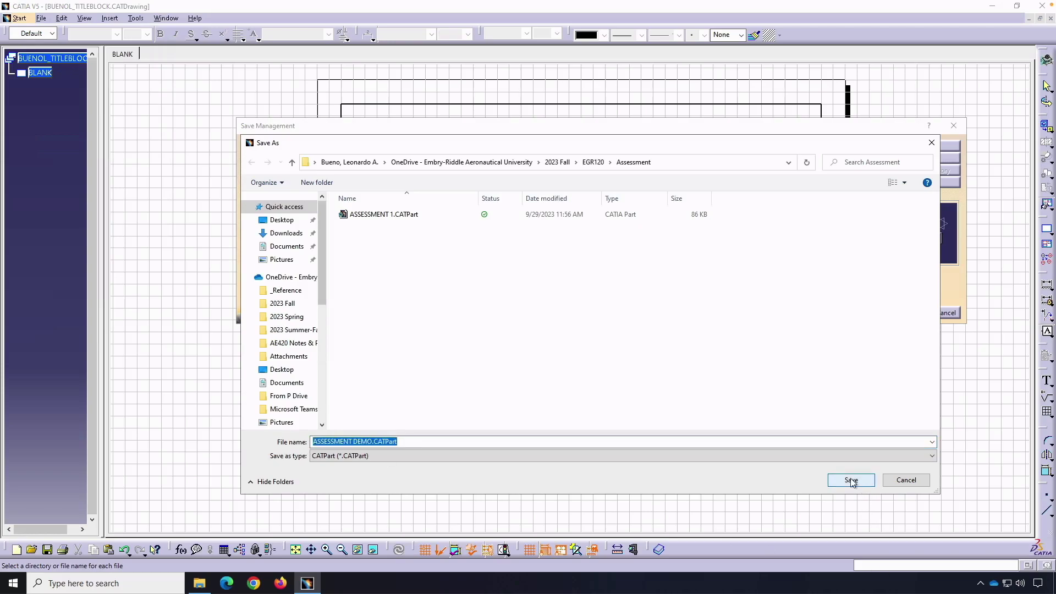
{"action": "left_click", "coordinate": [851, 480]}
{"action": "left_click", "coordinate": [426, 168]}
{"action": "left_click", "coordinate": [919, 158]}
{"action": "type", "text": "ASSESSMENT DEMO"}
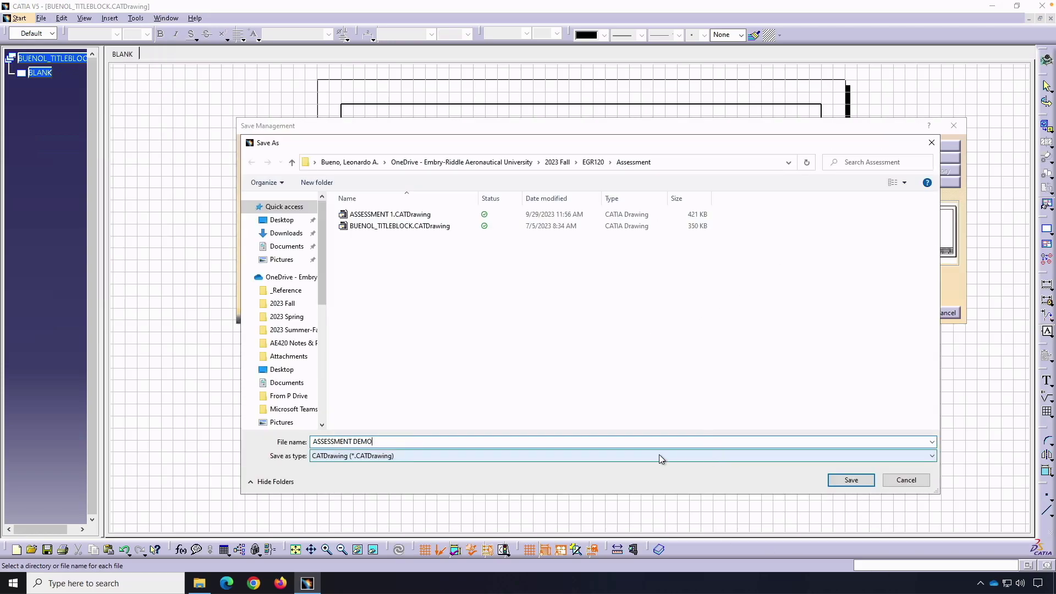
{"action": "left_click", "coordinate": [840, 478]}
{"action": "left_click", "coordinate": [895, 313]}
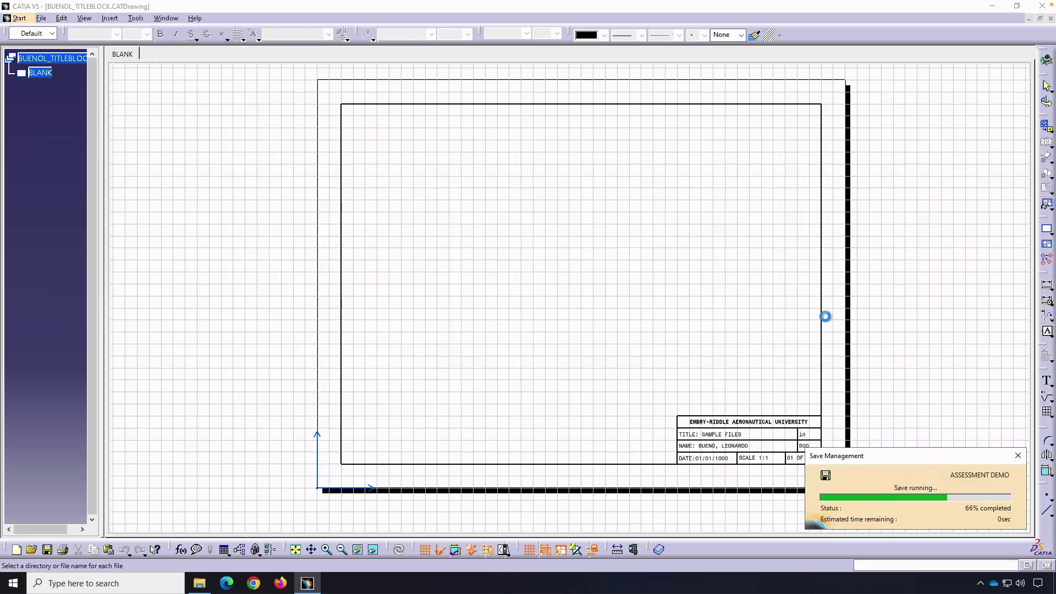
Step: Create a front view of the ASSESSMENT DEMO part using its yz plane and delete the view's label
{"action": "left_click", "coordinate": [1050, 130]}
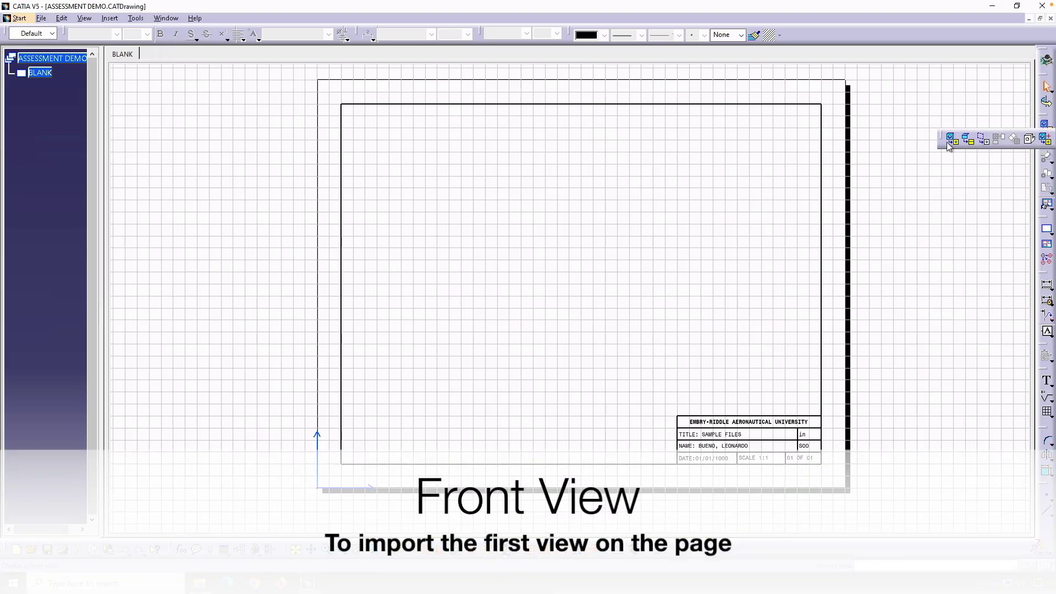
{"action": "left_click", "coordinate": [967, 142]}
{"action": "left_click", "coordinate": [165, 18]}
{"action": "left_click", "coordinate": [187, 98]}
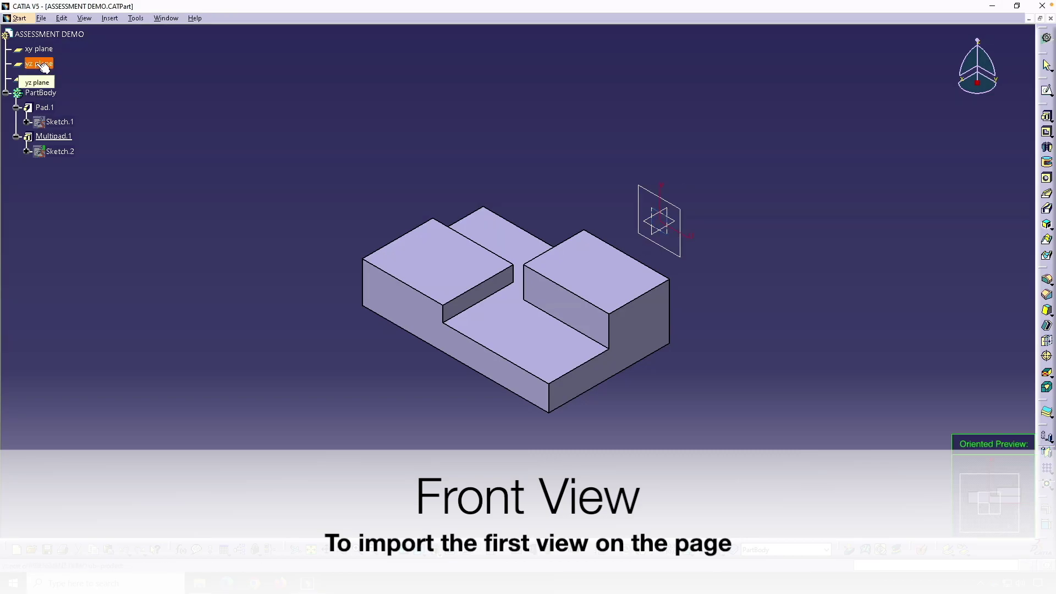
{"action": "left_click", "coordinate": [44, 67]}
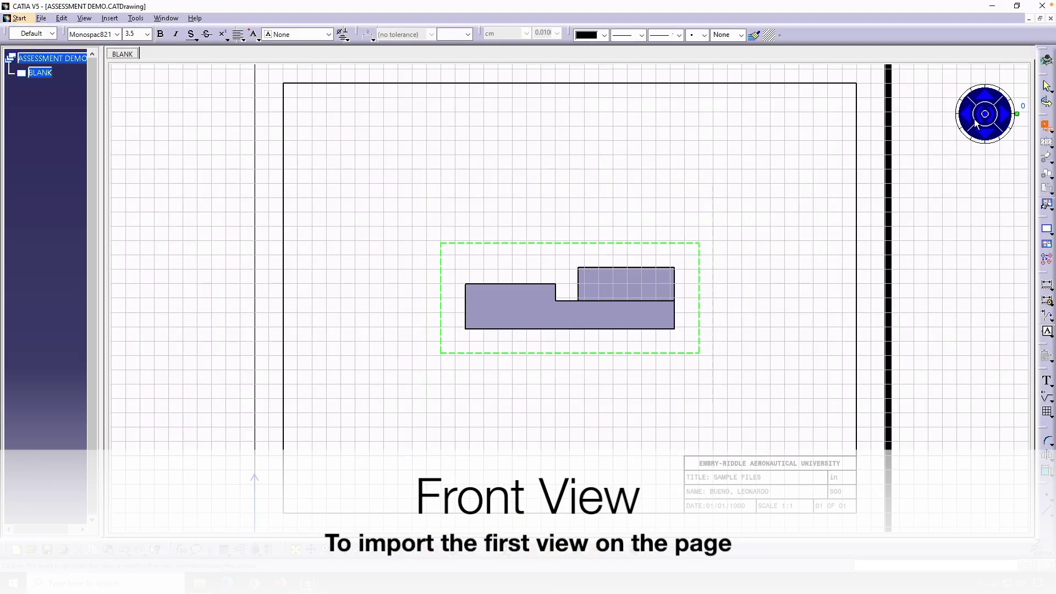
{"action": "mouse_move", "coordinate": [1018, 119]}
{"action": "left_mouse_down"}
{"action": "mouse_move", "coordinate": [1002, 83]}
{"action": "mouse_move", "coordinate": [1018, 116]}
{"action": "mouse_move", "coordinate": [951, 117]}
{"action": "mouse_move", "coordinate": [1013, 126]}
{"action": "mouse_move", "coordinate": [1016, 114]}
{"action": "left_mouse_up"}
{"action": "left_click", "coordinate": [776, 227]}
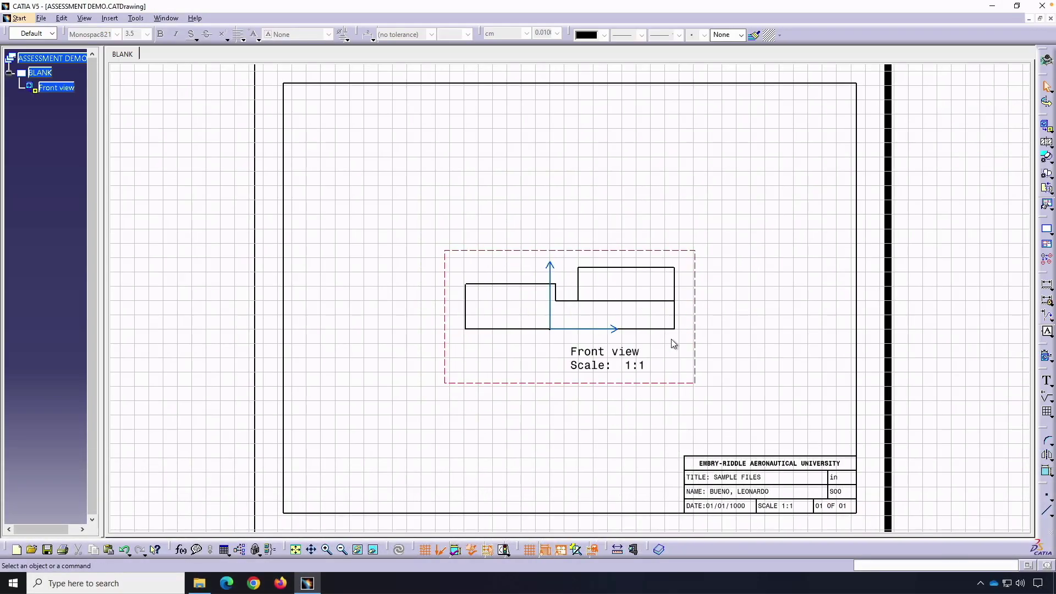
{"action": "right_click", "coordinate": [630, 372]}
{"action": "left_click", "coordinate": [666, 160]}
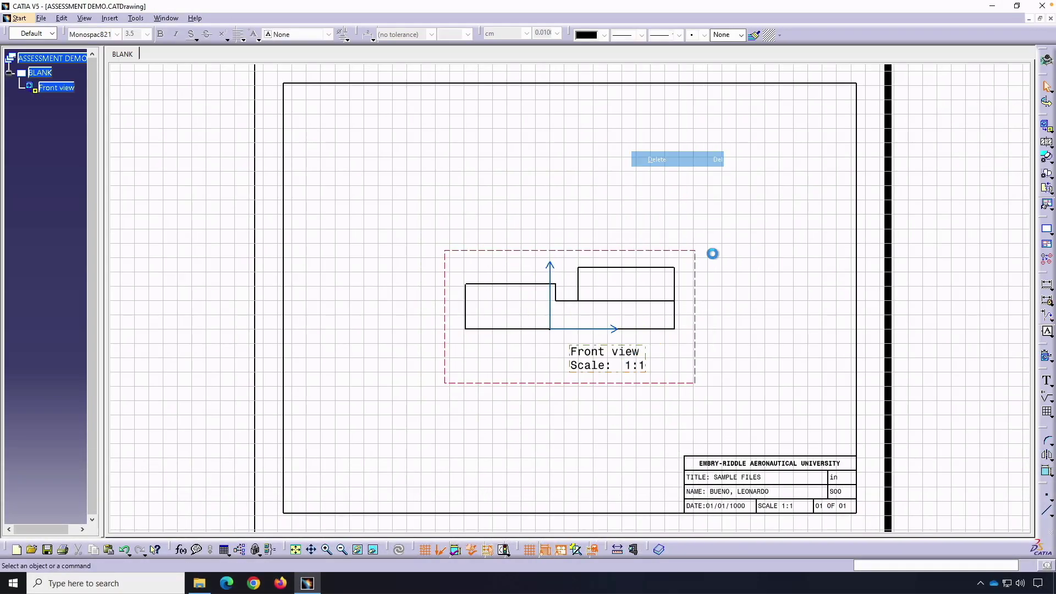
Step: Enable hidden lines, center lines, axes and threads without fillets on the front view, and move it just above the title block
{"action": "right_click", "coordinate": [694, 312]}
{"action": "left_click", "coordinate": [726, 121]}
{"action": "left_click", "coordinate": [757, 407]}
{"action": "left_click", "coordinate": [748, 421]}
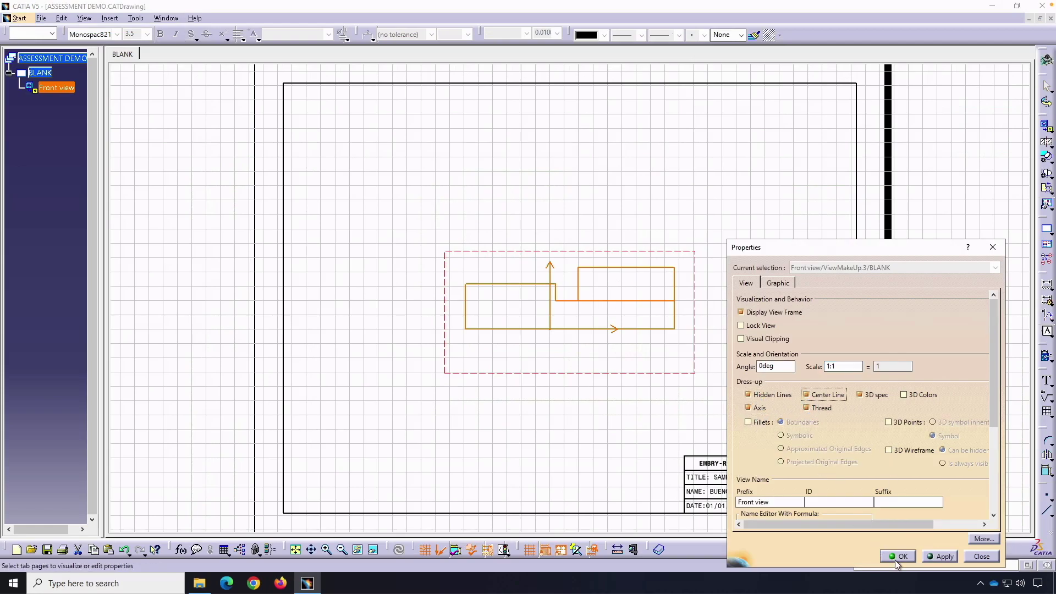
{"action": "left_click", "coordinate": [897, 556]}
{"action": "left_click_drag", "start_coordinate": [672, 375], "coordinate": [787, 430]}
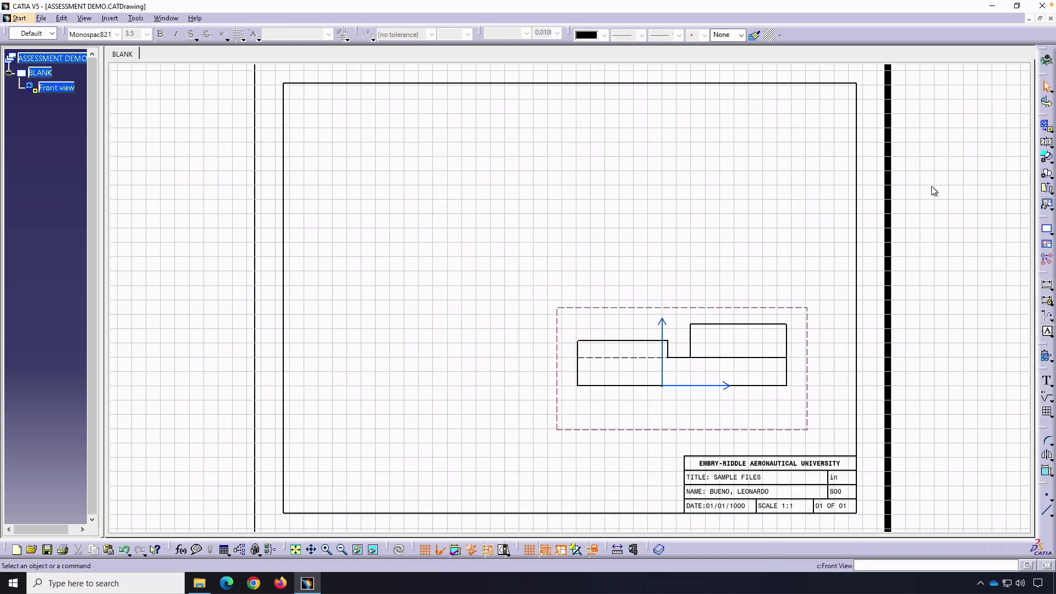
Step: Project the left view beside the front view and delete its label
{"action": "left_click", "coordinate": [1053, 131]}
{"action": "left_click", "coordinate": [999, 142]}
{"action": "left_click", "coordinate": [420, 390]}
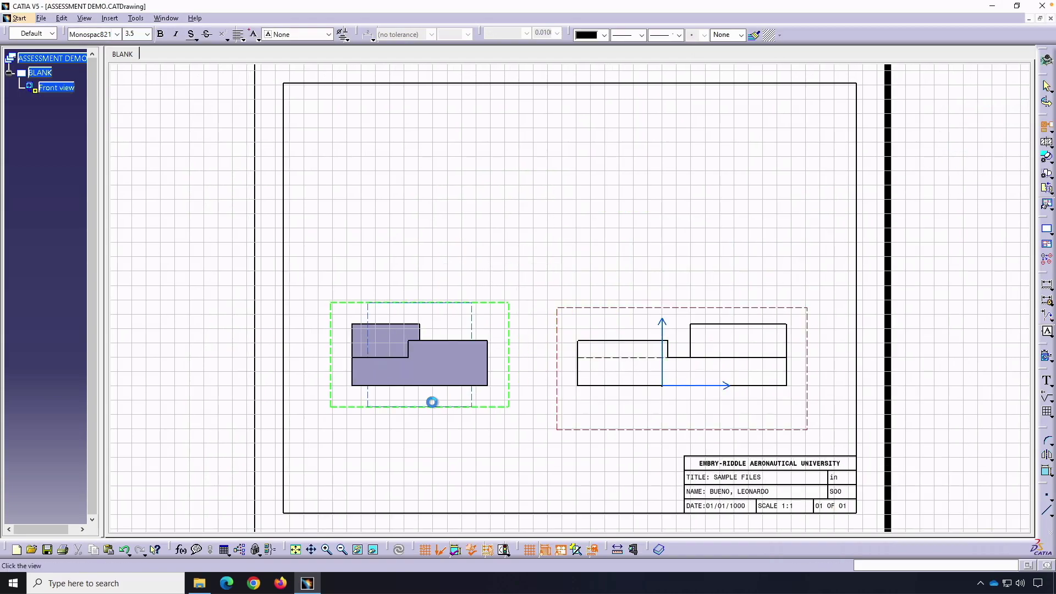
{"action": "left_click", "coordinate": [452, 421]}
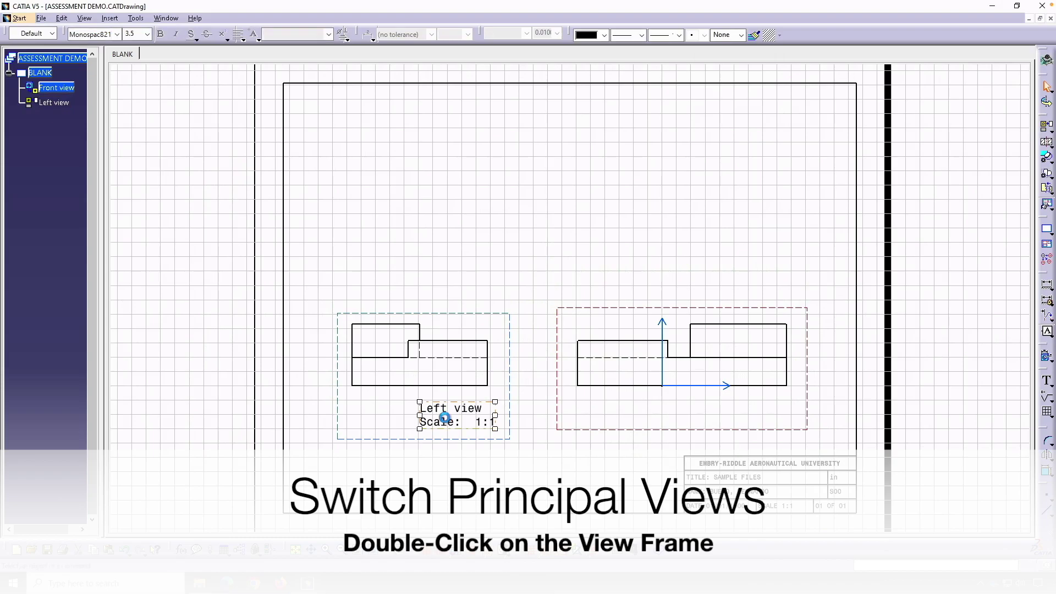
{"action": "key", "text": "Delete"}
Step: Activate the left view and try projecting another view from it
{"action": "double_click", "coordinate": [478, 394]}
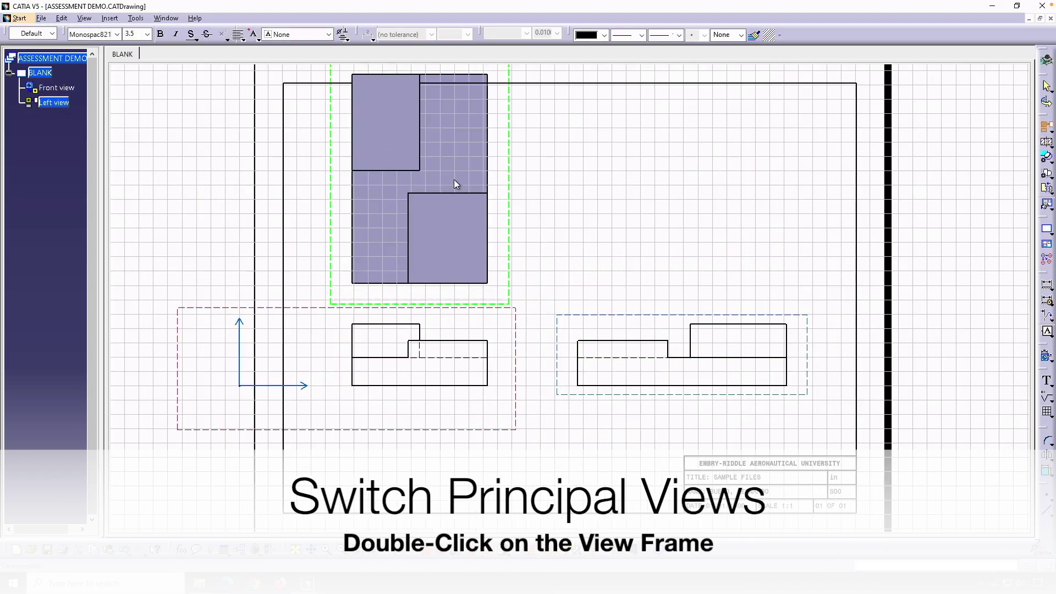
{"action": "key", "text": "Escape"}
Step: Make the front view active and project a top view above it, without its label
{"action": "double_click", "coordinate": [602, 319]}
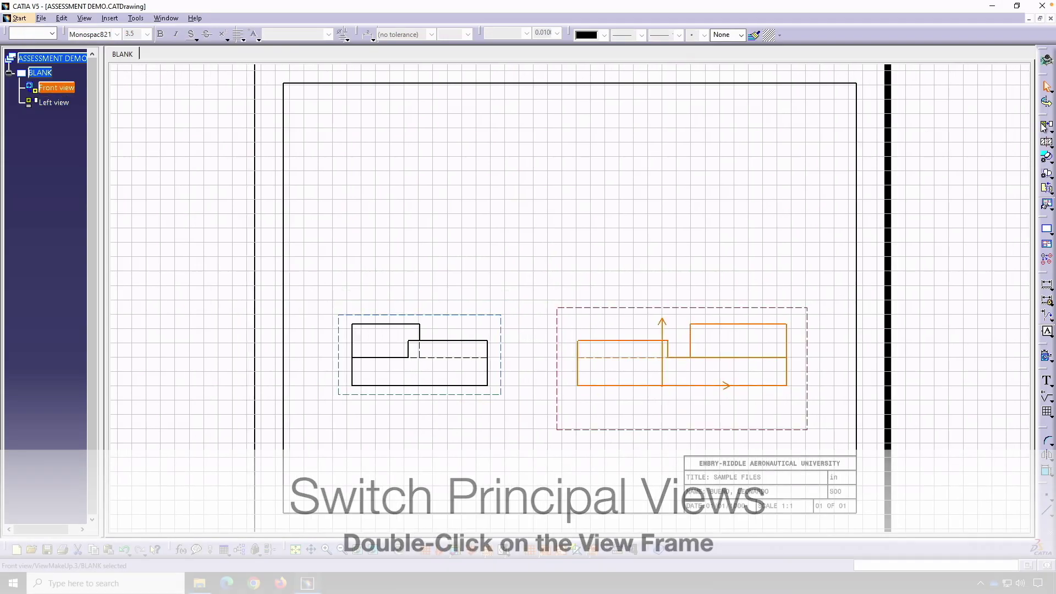
{"action": "left_click", "coordinate": [668, 178]}
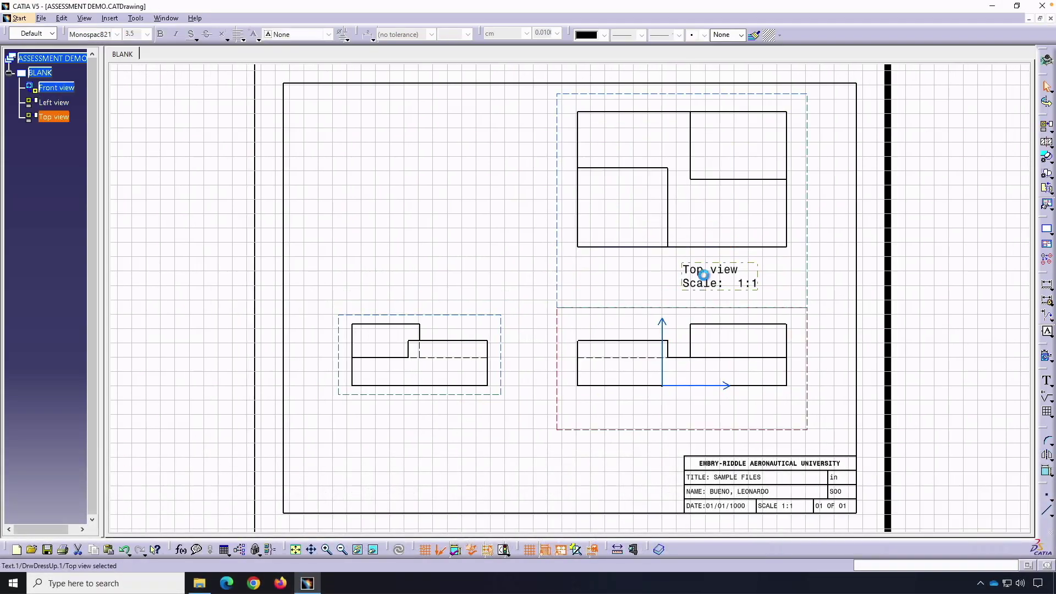
Step: Dimension the width and depth of the upper-right block in the top view
{"action": "double_click", "coordinate": [1047, 285]}
{"action": "left_click", "coordinate": [728, 113]}
{"action": "left_click", "coordinate": [739, 85]}
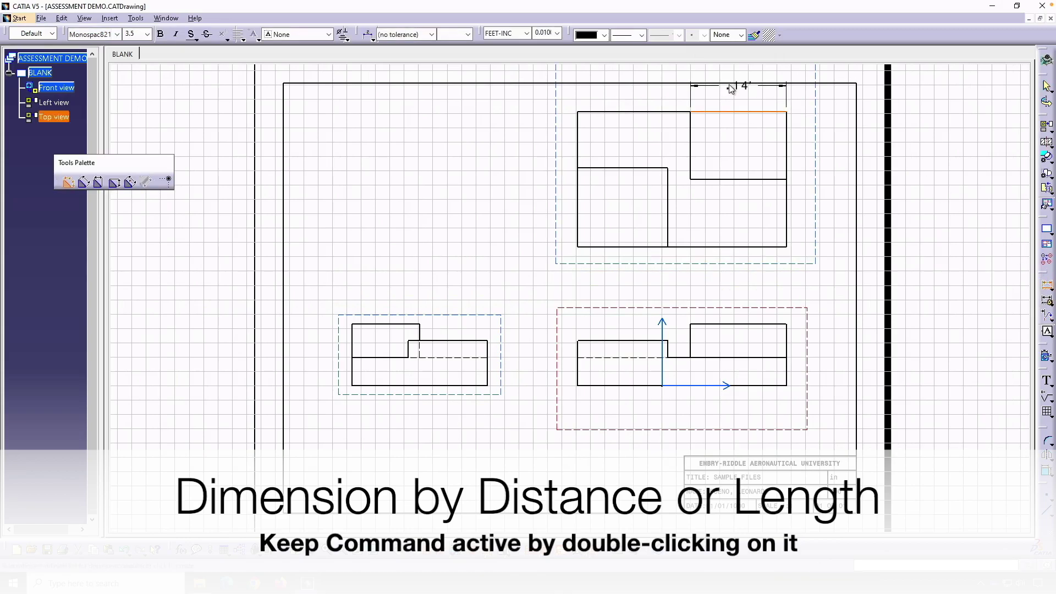
{"action": "left_click", "coordinate": [787, 139]}
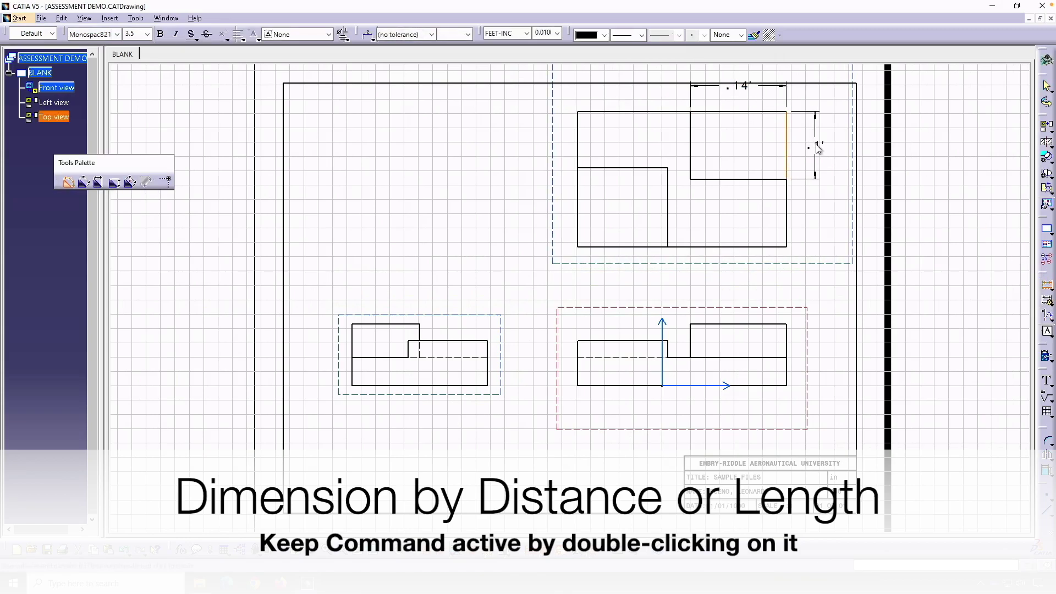
{"action": "left_click", "coordinate": [818, 147]}
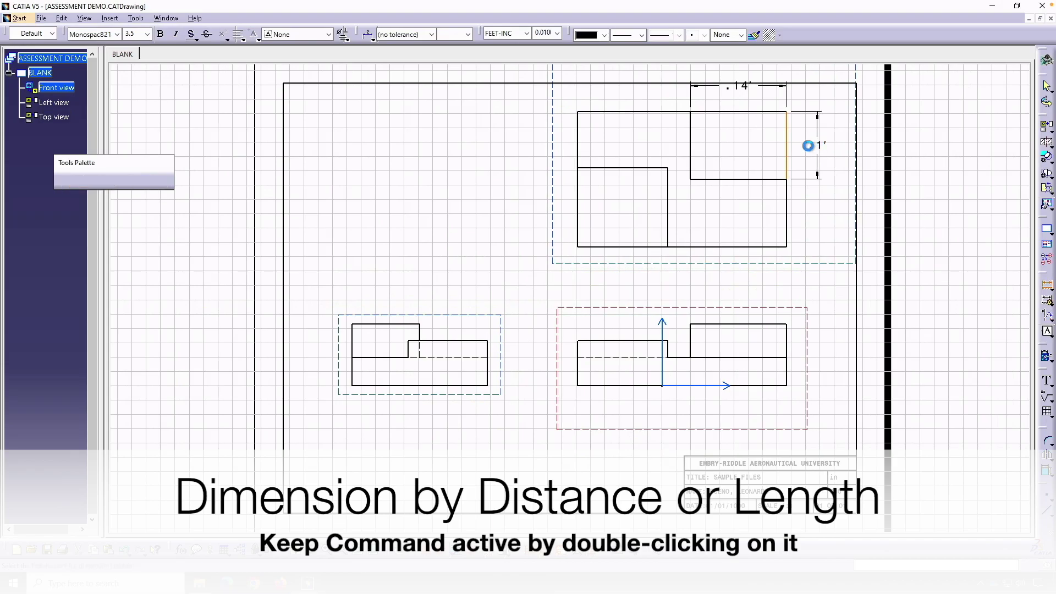
Step: Dimension the lower-left block's depth and the part's overall depth along the left side of the top view
{"action": "left_click", "coordinate": [578, 207]}
{"action": "left_click", "coordinate": [546, 208]}
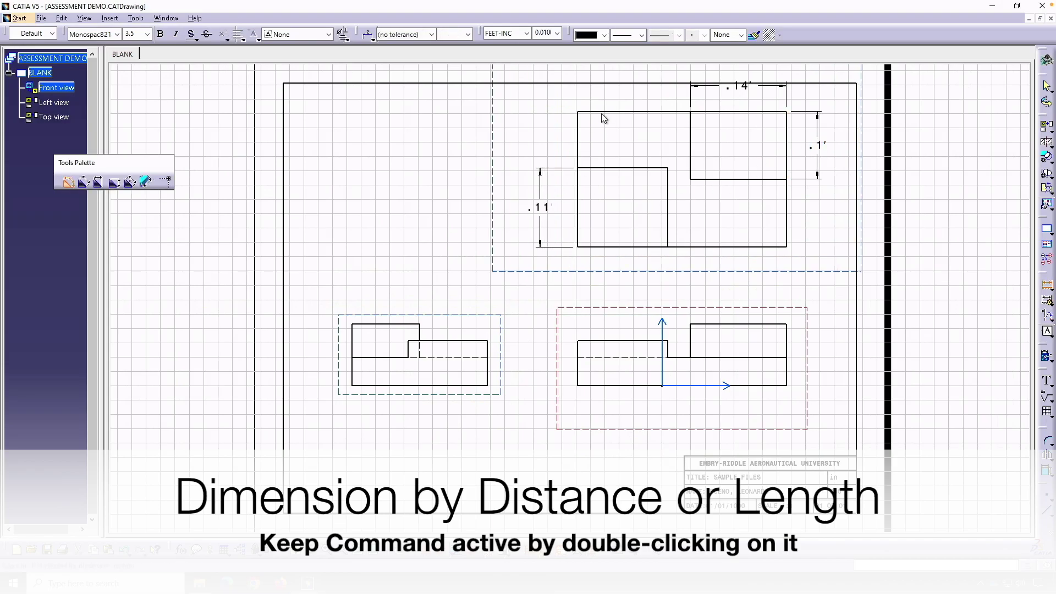
{"action": "left_click", "coordinate": [605, 113]}
{"action": "left_click", "coordinate": [599, 247]}
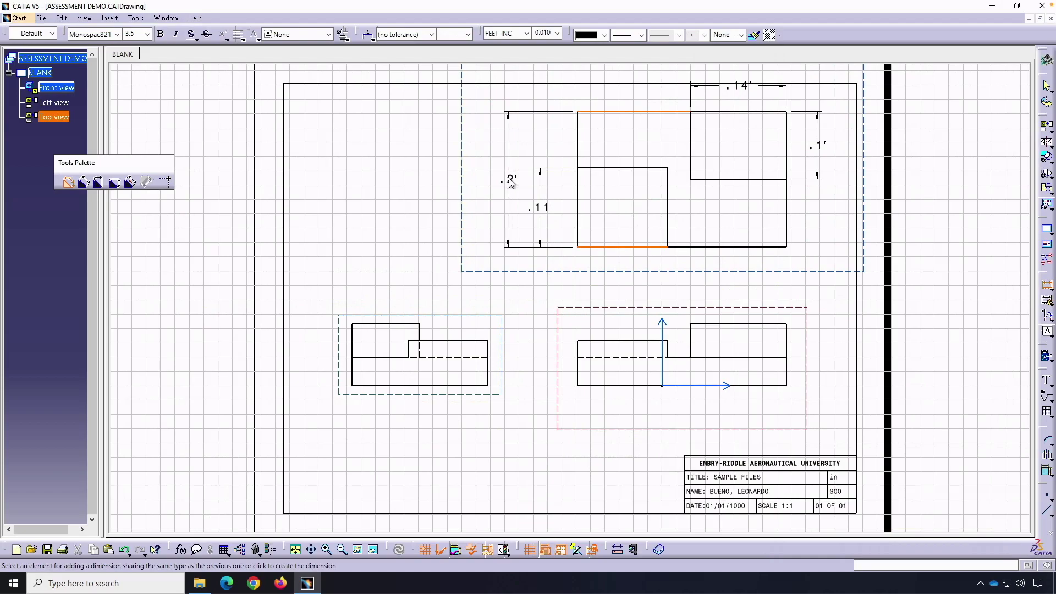
{"action": "left_click", "coordinate": [508, 176]}
Step: Dimension the lower-left block's width and the part's overall width beneath the top view
{"action": "left_click", "coordinate": [624, 247]}
{"action": "left_click", "coordinate": [624, 280]}
{"action": "left_click", "coordinate": [582, 231]}
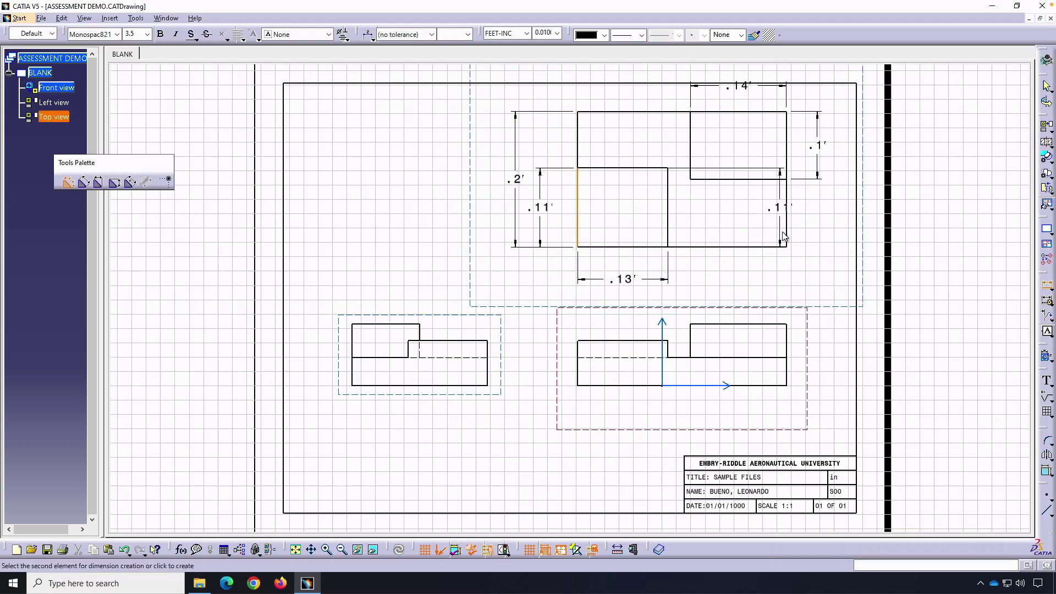
{"action": "left_click", "coordinate": [787, 231]}
{"action": "left_click", "coordinate": [711, 300]}
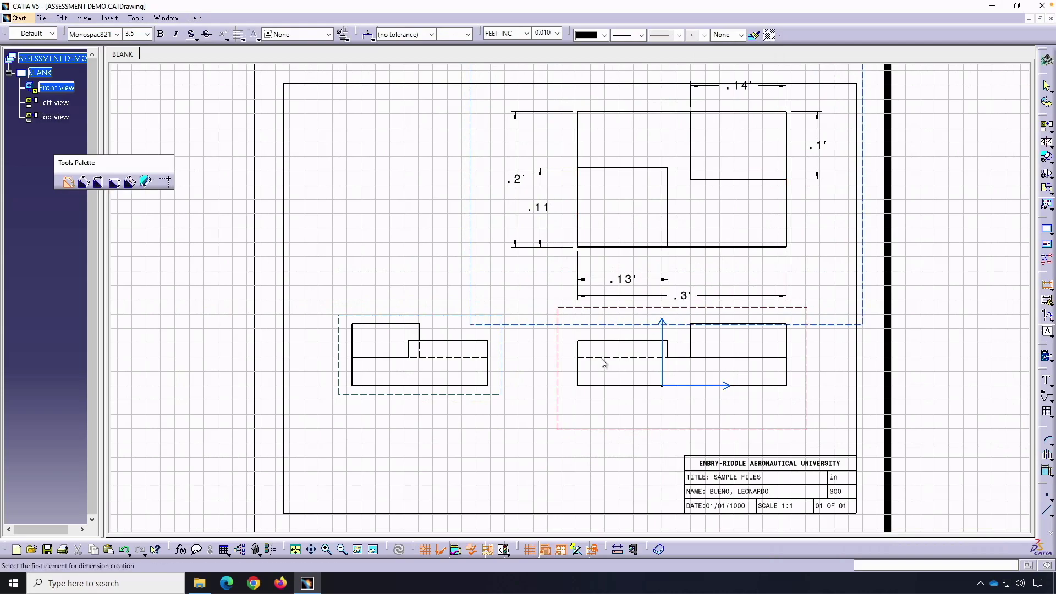
Step: Dimension the left block's height, the base height and the overall height in the front view
{"action": "left_click", "coordinate": [578, 367]}
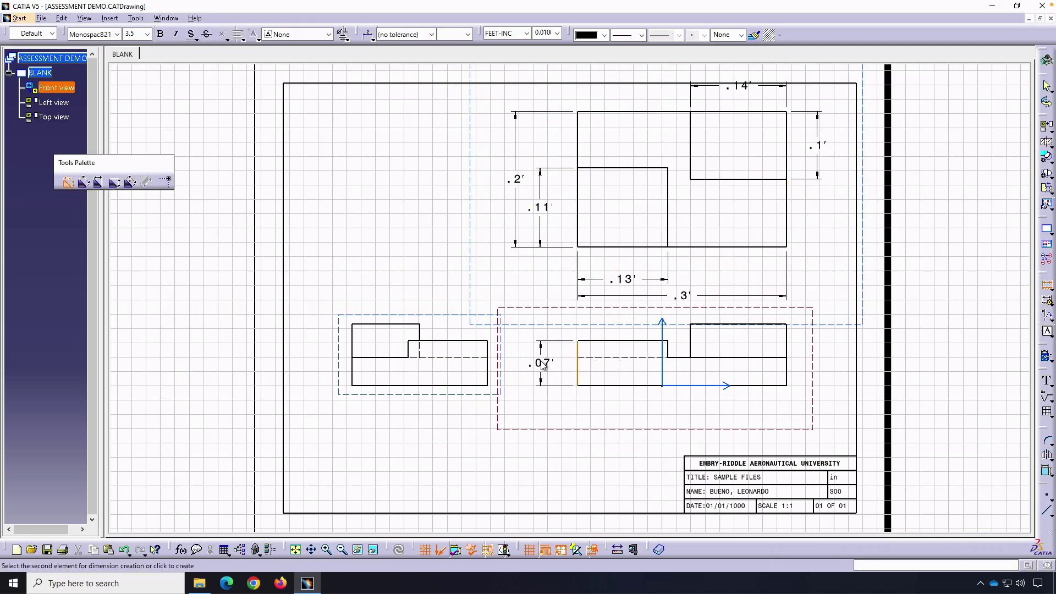
{"action": "left_click", "coordinate": [787, 368]}
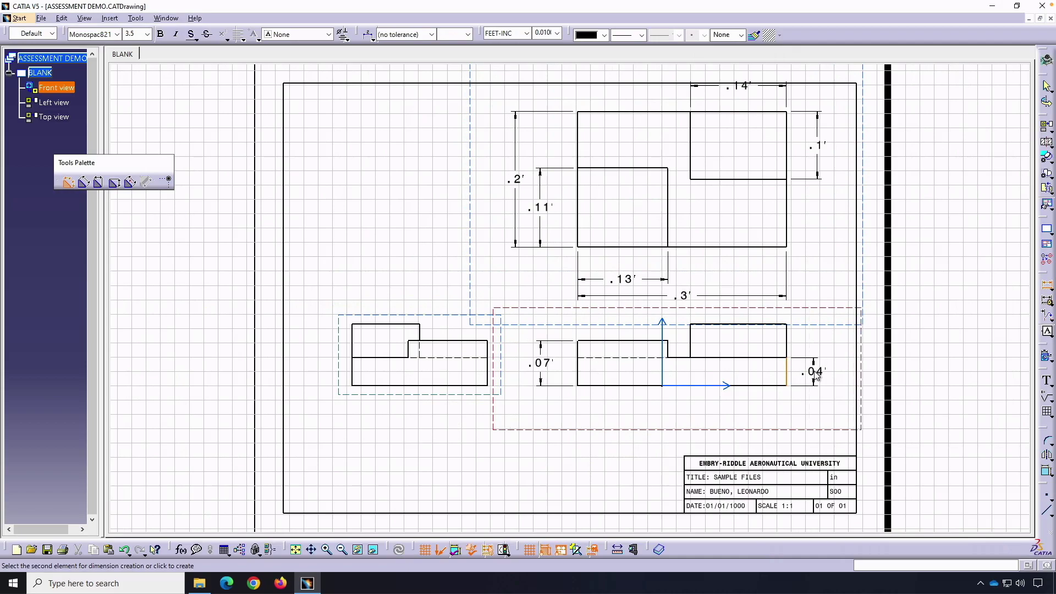
{"action": "left_click", "coordinate": [815, 370]}
{"action": "left_click", "coordinate": [777, 324]}
{"action": "left_click", "coordinate": [778, 385]}
{"action": "left_click", "coordinate": [836, 347]}
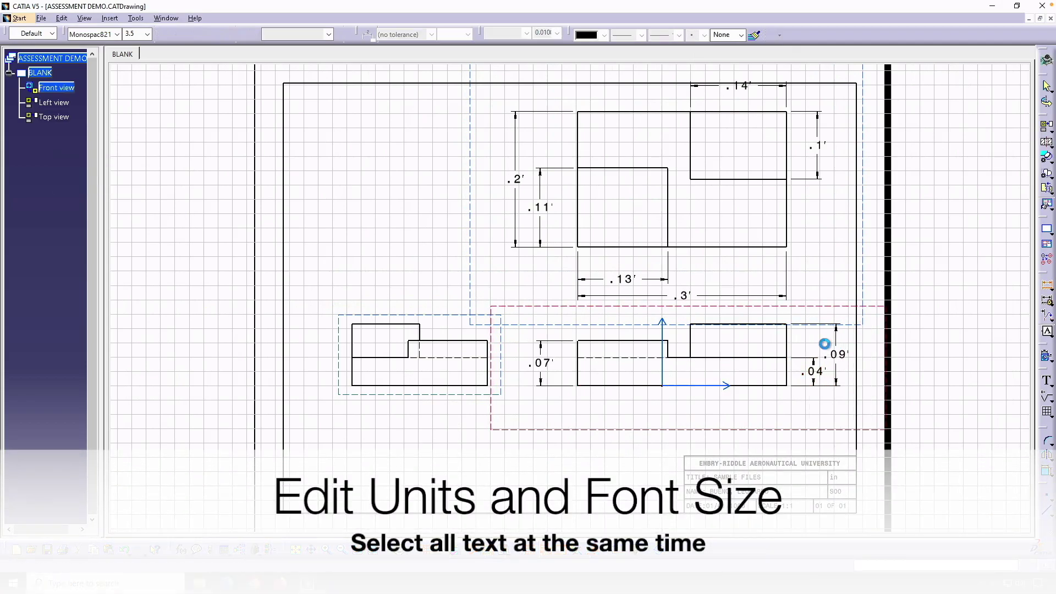
Step: Set all dimensions in the drawing to font size 2.0 and centimetre units
{"action": "left_click_drag", "start_coordinate": [910, 67], "coordinate": [374, 475]}
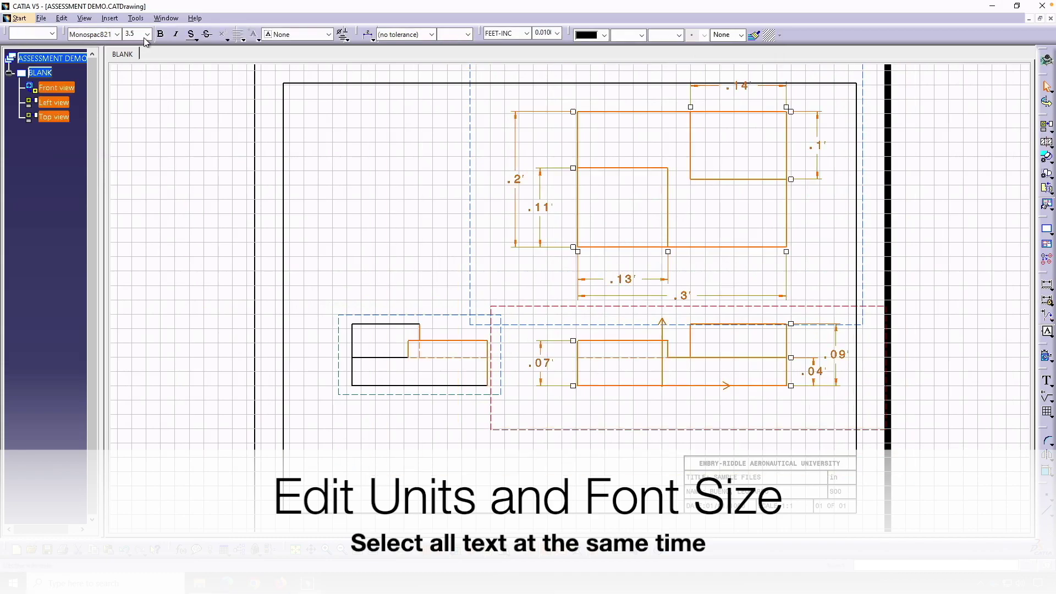
{"action": "left_click", "coordinate": [147, 35]}
{"action": "left_click", "coordinate": [137, 106]}
{"action": "left_click", "coordinate": [526, 33]}
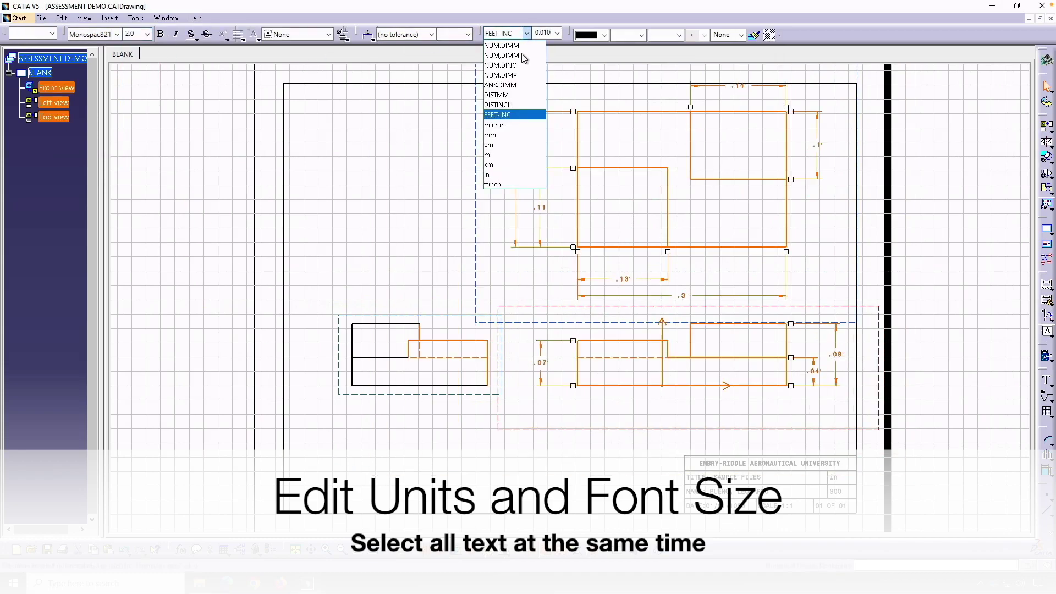
{"action": "left_click", "coordinate": [499, 145]}
Step: Move the front view with its aligned views so the dimensions fit inside the sheet border
{"action": "left_click", "coordinate": [580, 435]}
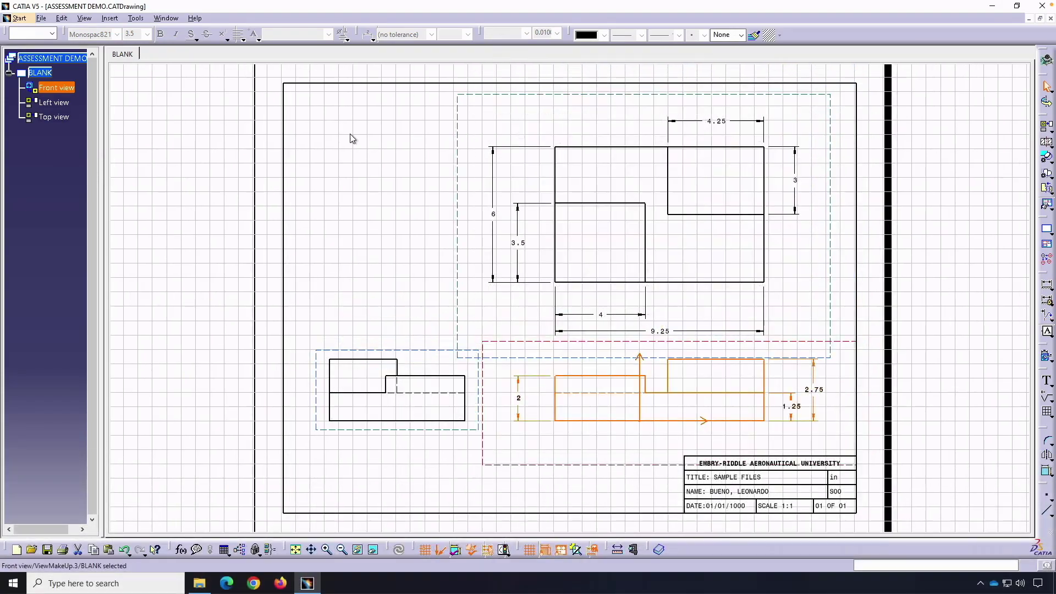
{"action": "left_click", "coordinate": [352, 138]}
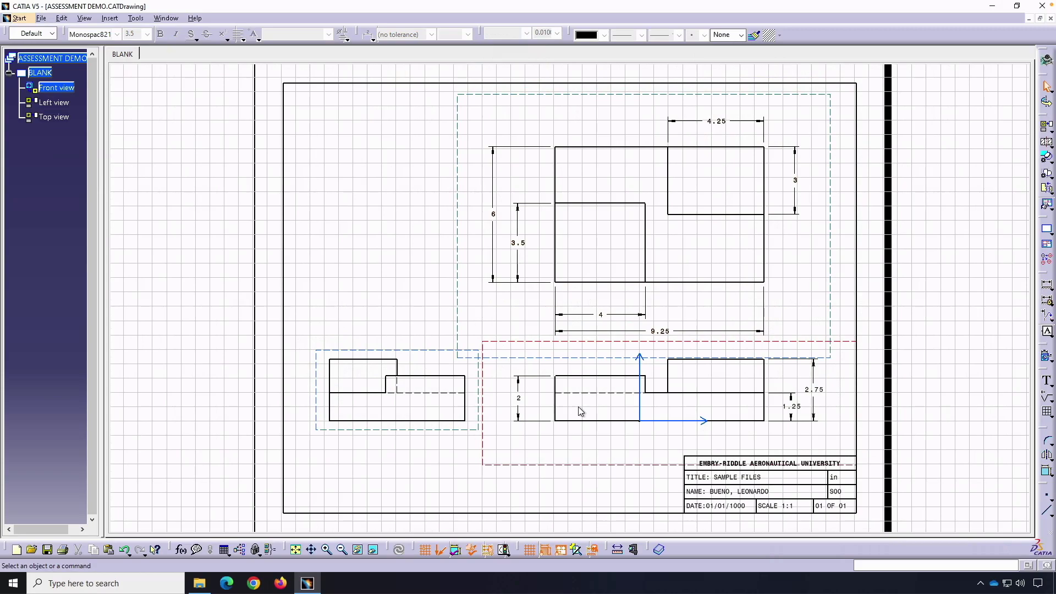
{"action": "key", "text": "super"}
{"action": "key", "text": "super"}
Step: Save the updated ASSESSMENT DEMO drawing through Save Management
{"action": "left_click", "coordinate": [41, 18]}
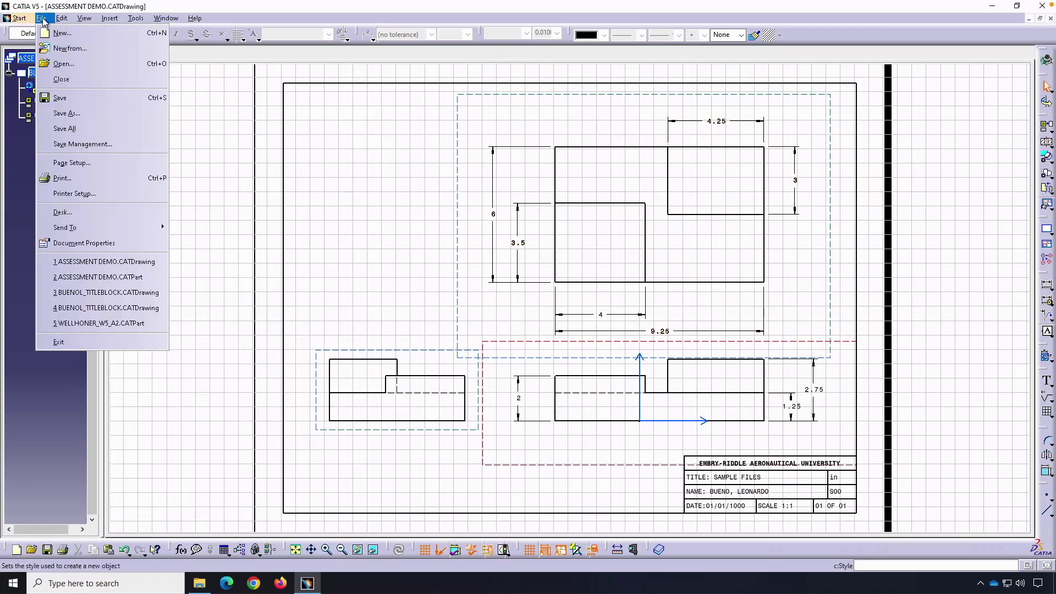
{"action": "left_click", "coordinate": [83, 144]}
{"action": "left_click", "coordinate": [468, 171]}
{"action": "left_click", "coordinate": [921, 151]}
{"action": "left_click", "coordinate": [896, 312]}
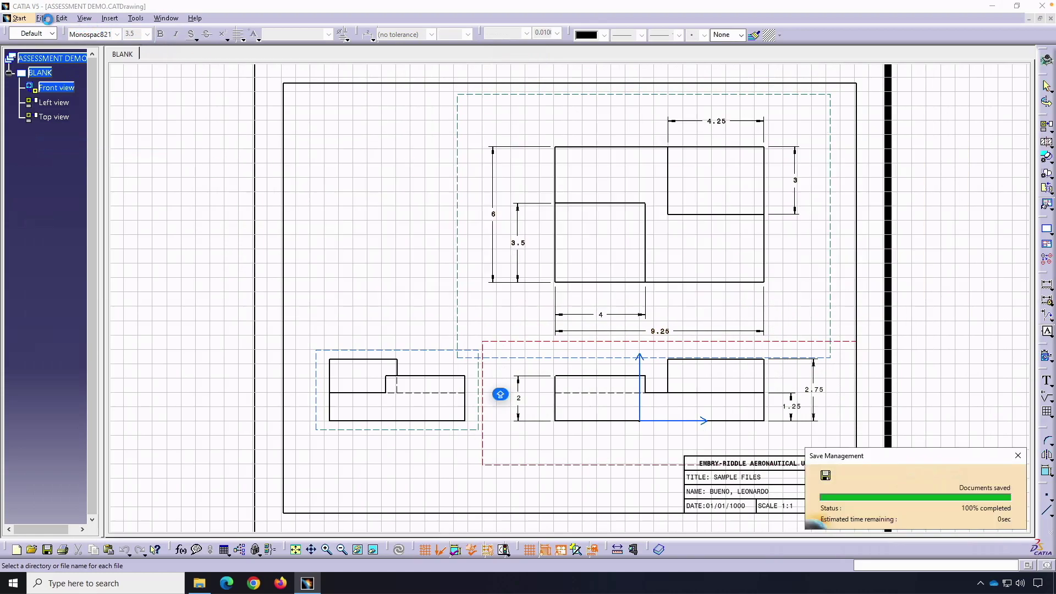
Step: Save a copy of the ASSESSMENT DEMO drawing as a PDF in the Assessment folder
{"action": "left_click", "coordinate": [41, 18]}
{"action": "left_click", "coordinate": [66, 113]}
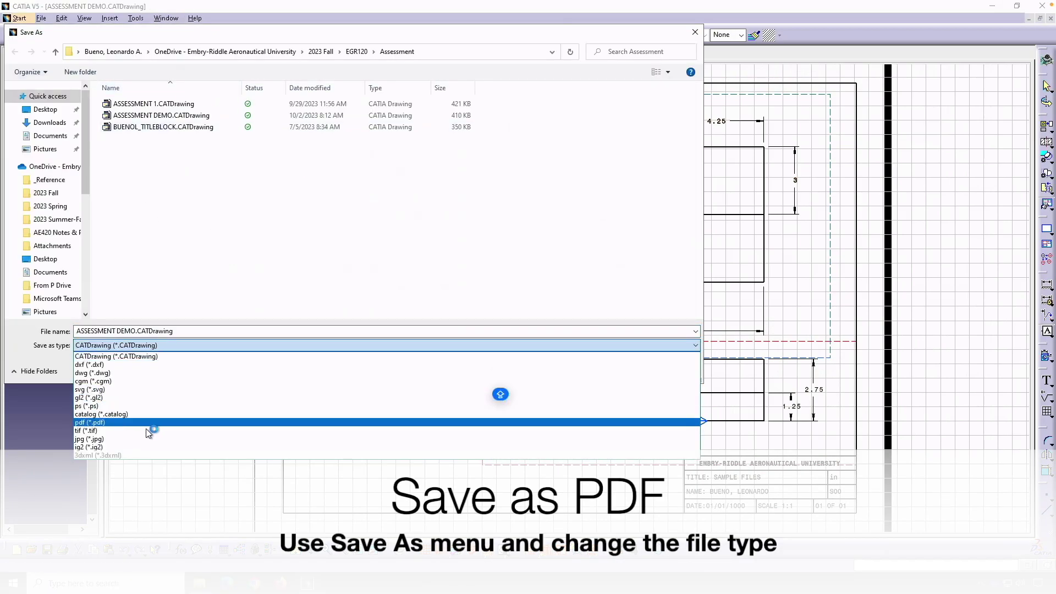
{"action": "left_click", "coordinate": [126, 422]}
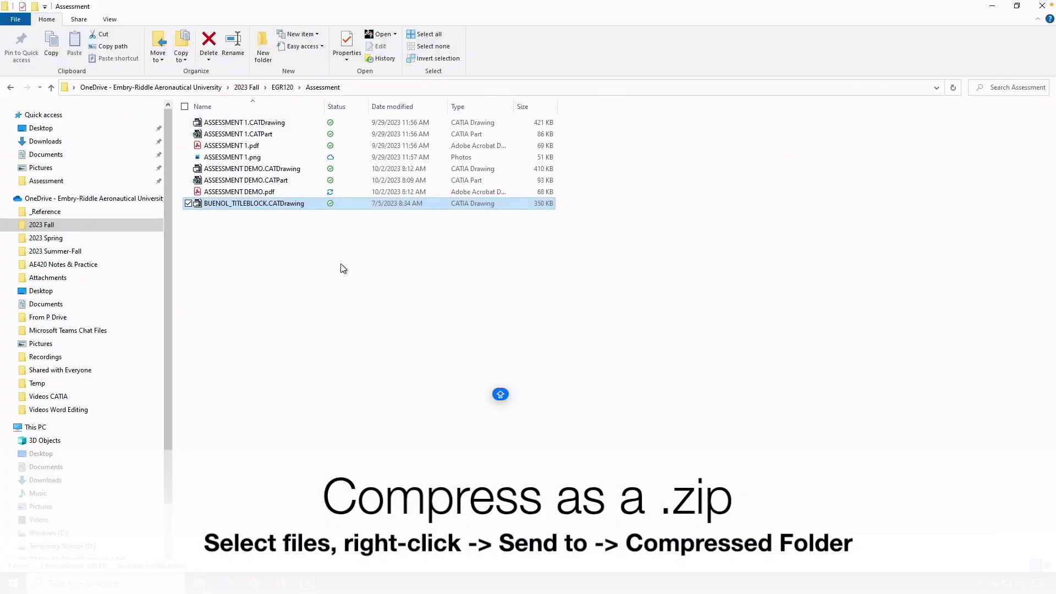
Step: Switch to File Explorer and compress the ASSESSMENT DEMO CATDrawing, CATPart and PDF files into one zipped folder
{"action": "left_click", "coordinate": [262, 192]}
{"action": "left_click", "coordinate": [272, 180], "text": "ctrl"}
{"action": "left_click", "coordinate": [273, 172], "text": "ctrl"}
{"action": "right_click", "coordinate": [275, 173]}
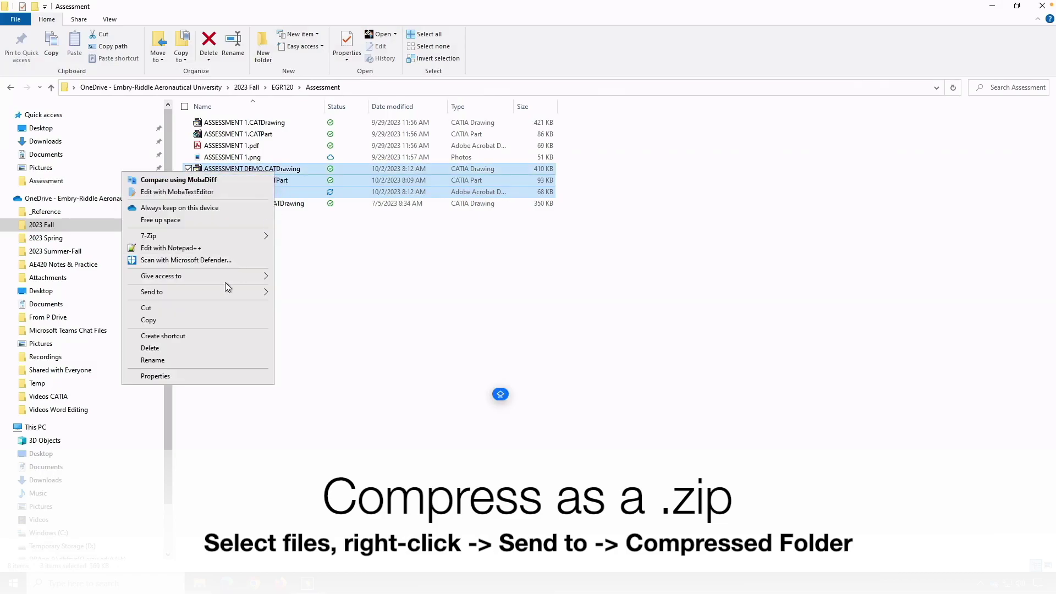
{"action": "mouse_move", "coordinate": [222, 289]}
{"action": "left_click", "coordinate": [307, 308]}
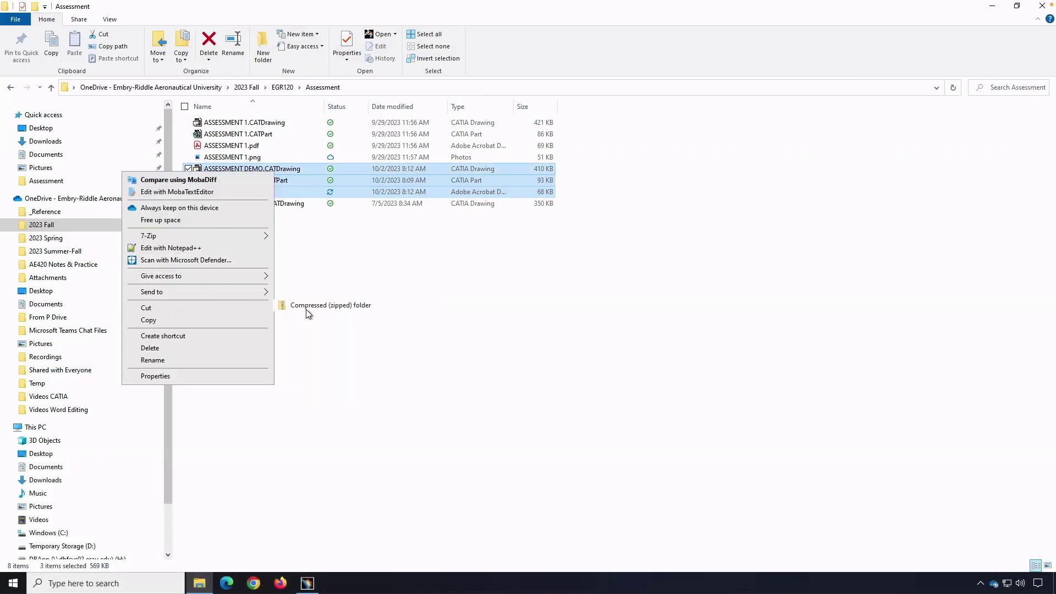